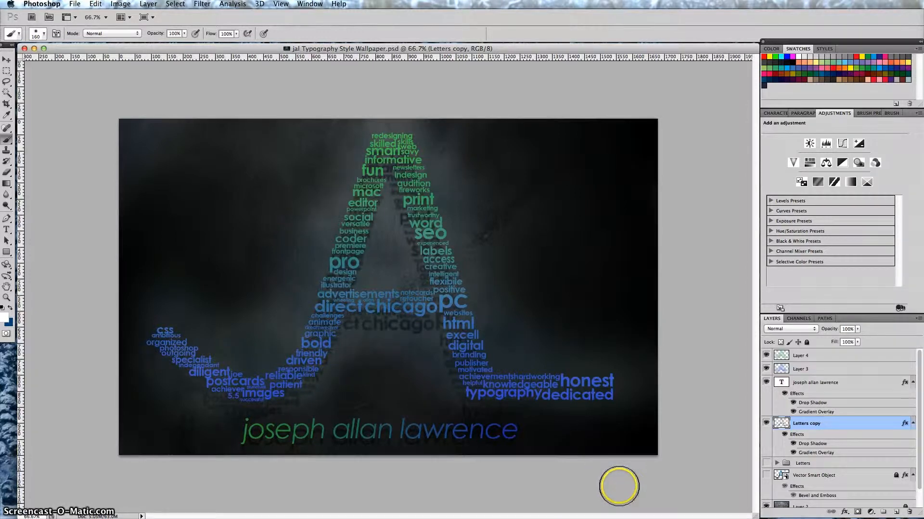
- Create a new 1600 × 1200 pixel document at 72 pixels/inch in RGB Color with transparent background contents
click(670, 484)
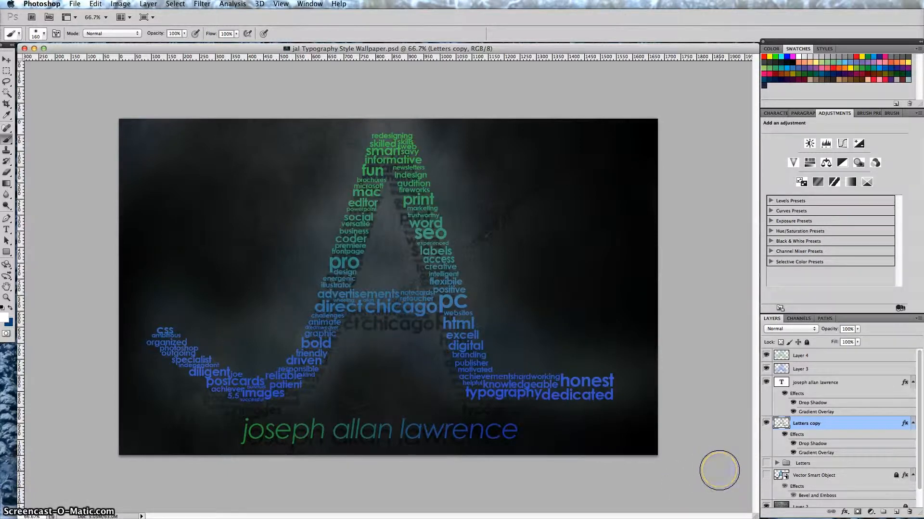
click(75, 5)
click(77, 15)
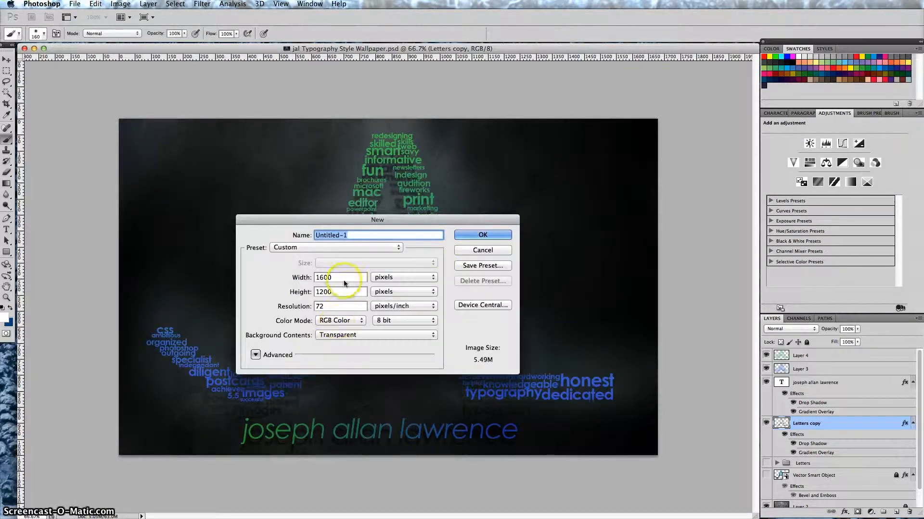
double_click(344, 279)
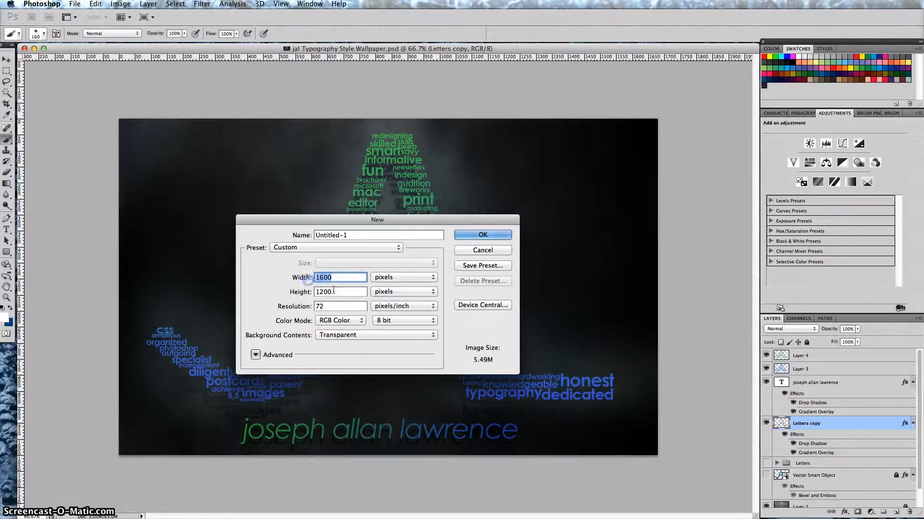
click(297, 295)
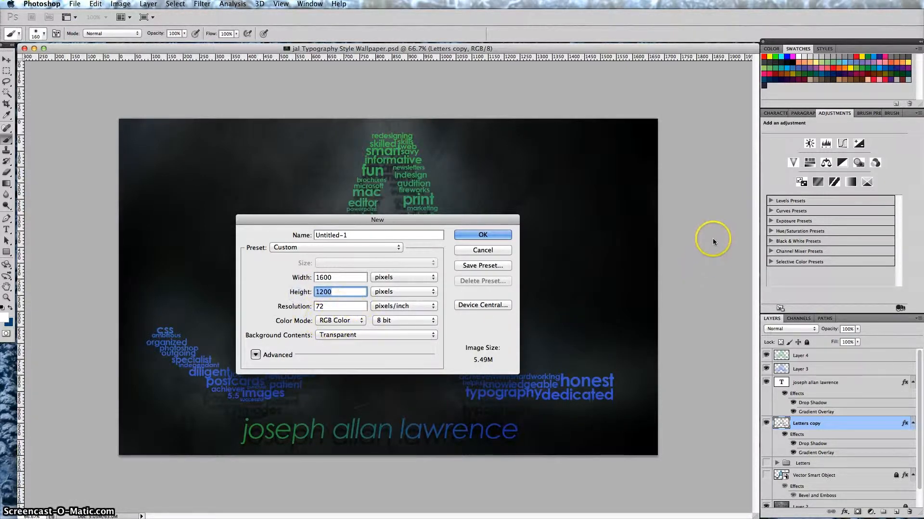
click(488, 238)
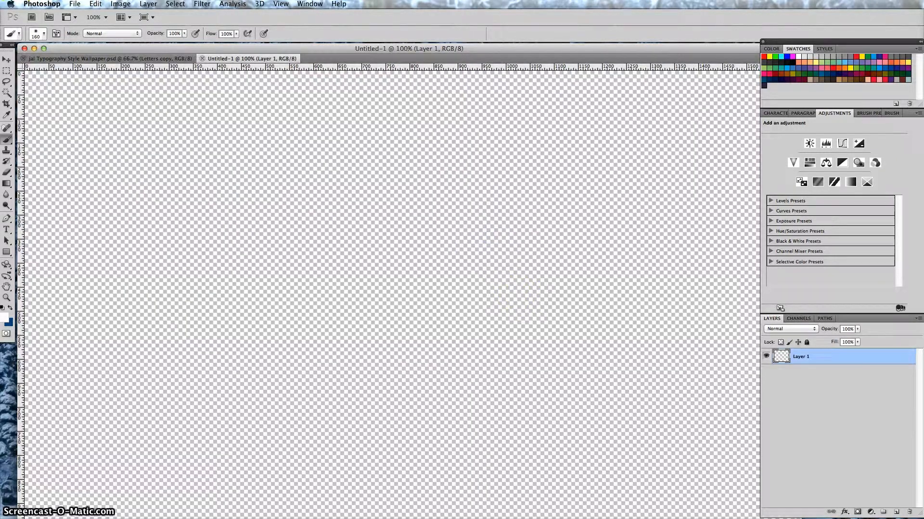
drag(795, 518, 755, 515)
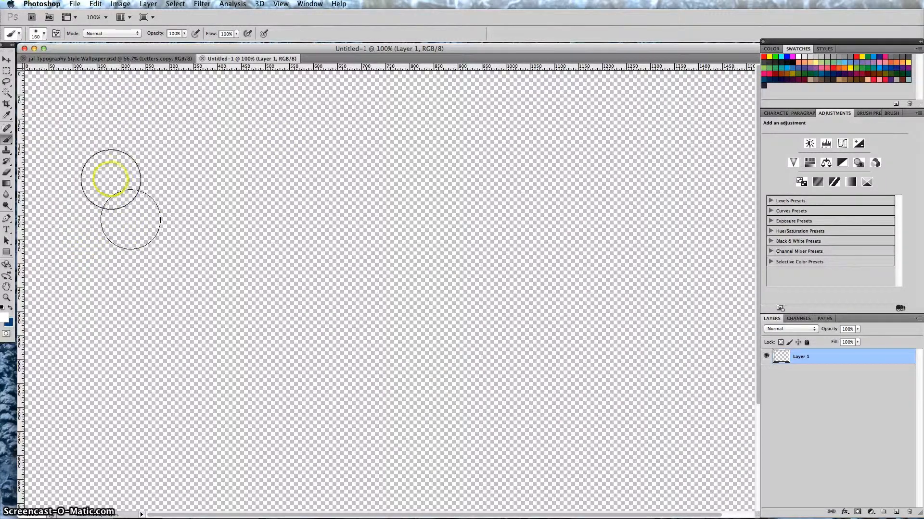
- Fill the layer horizontally across the whole canvas with a linear gradient, black at both ends and dark grey at the 50% stop
click(5, 183)
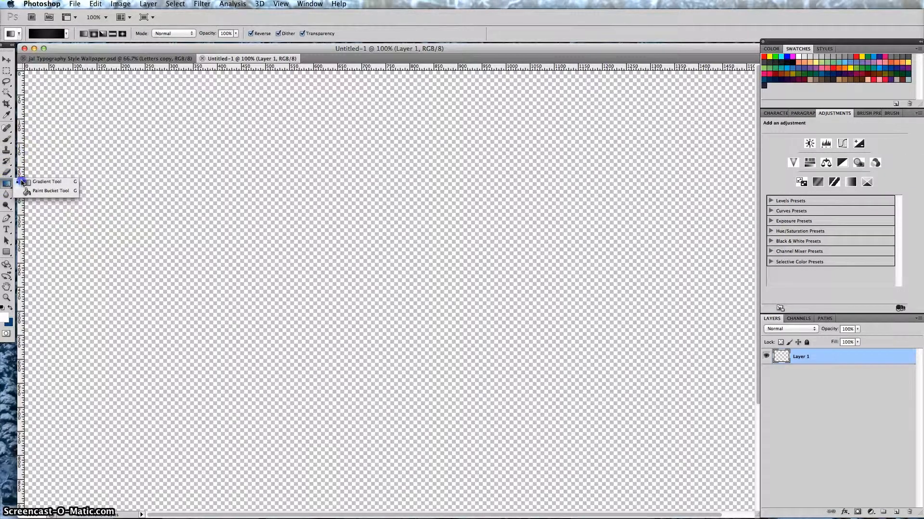
click(24, 182)
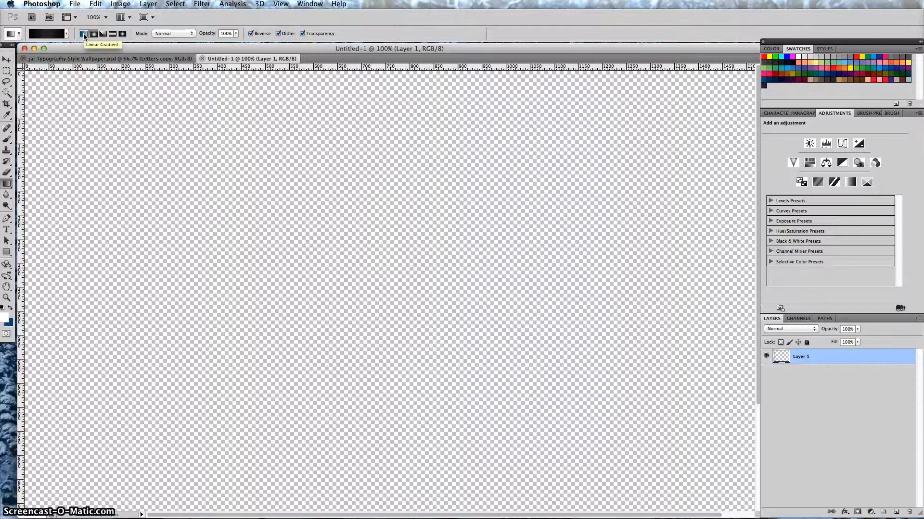
click(68, 34)
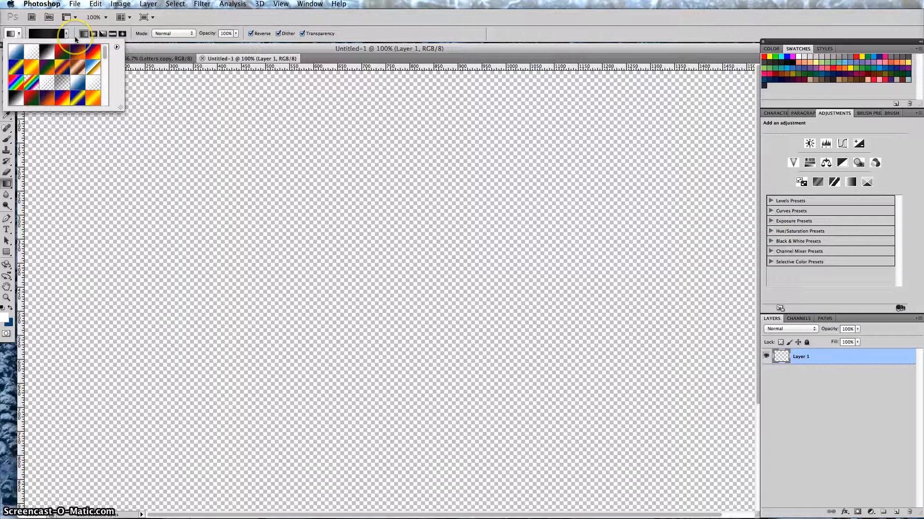
click(49, 35)
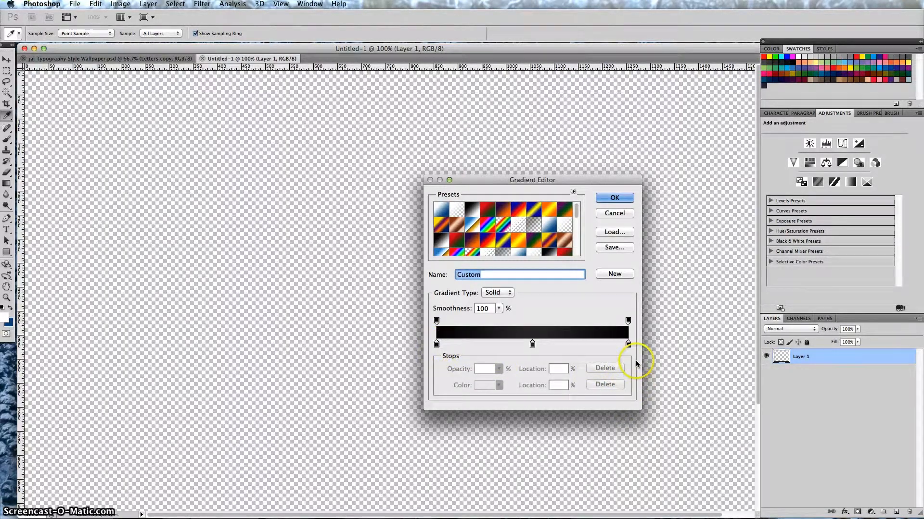
click(532, 344)
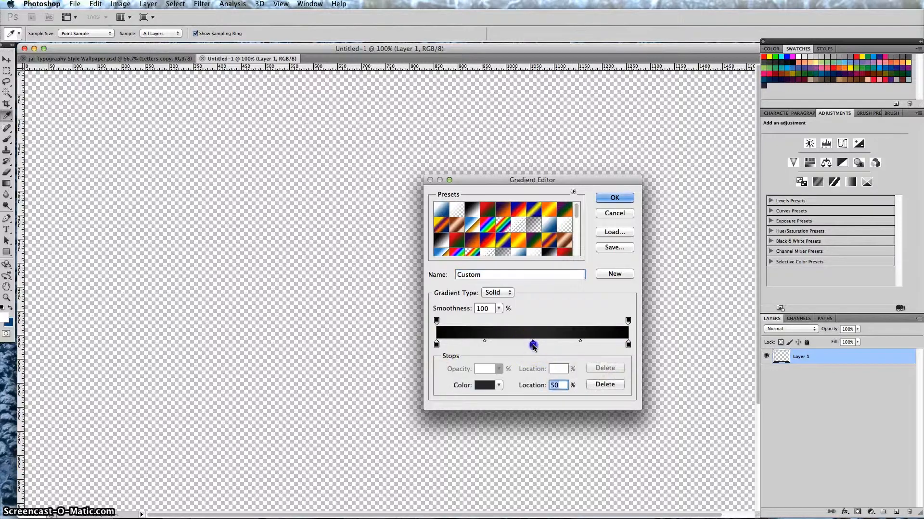
click(494, 385)
drag(486, 346, 484, 340)
click(703, 242)
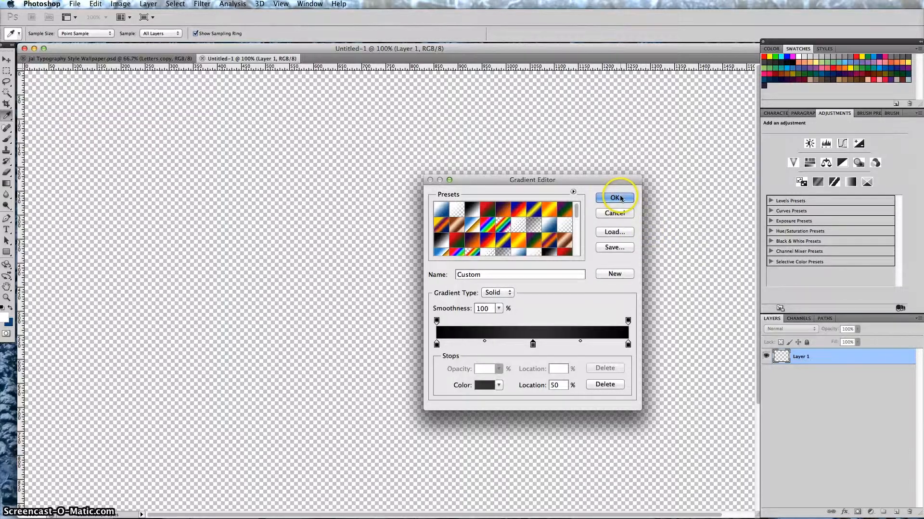
click(616, 199)
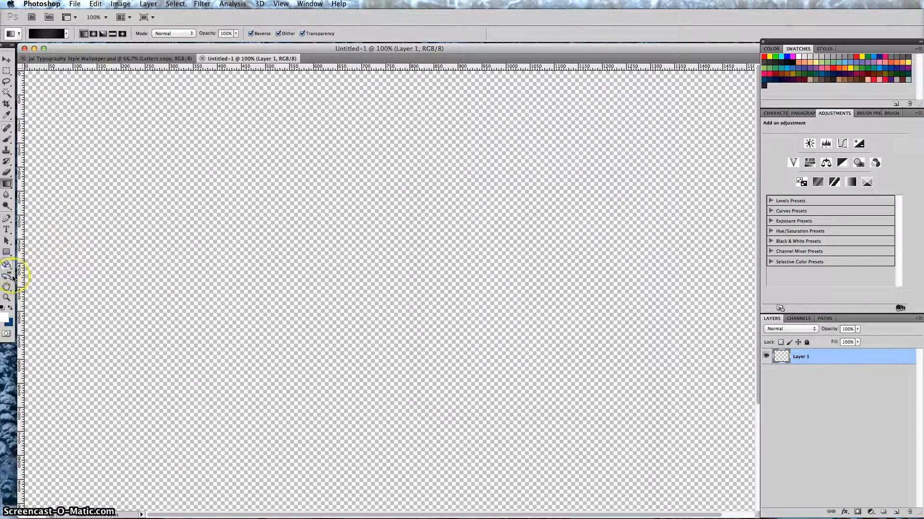
drag(26, 280, 626, 274)
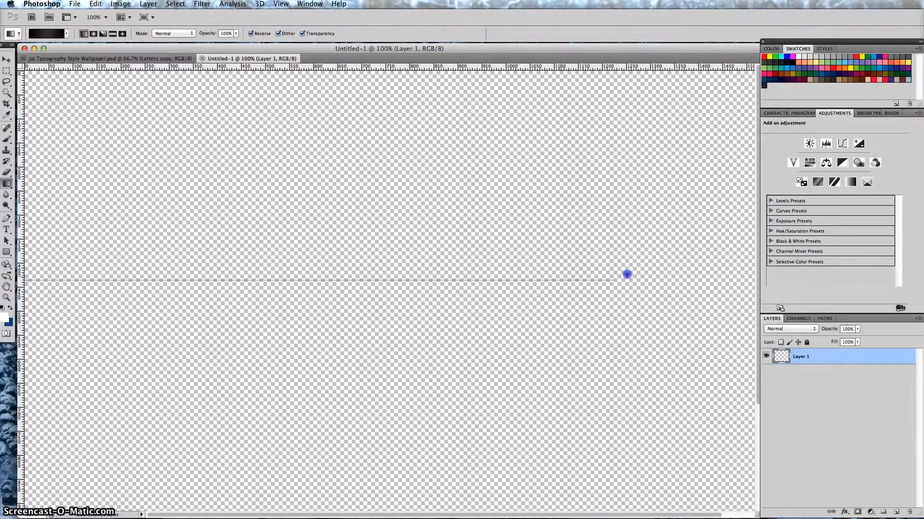
drag(739, 272, 783, 270)
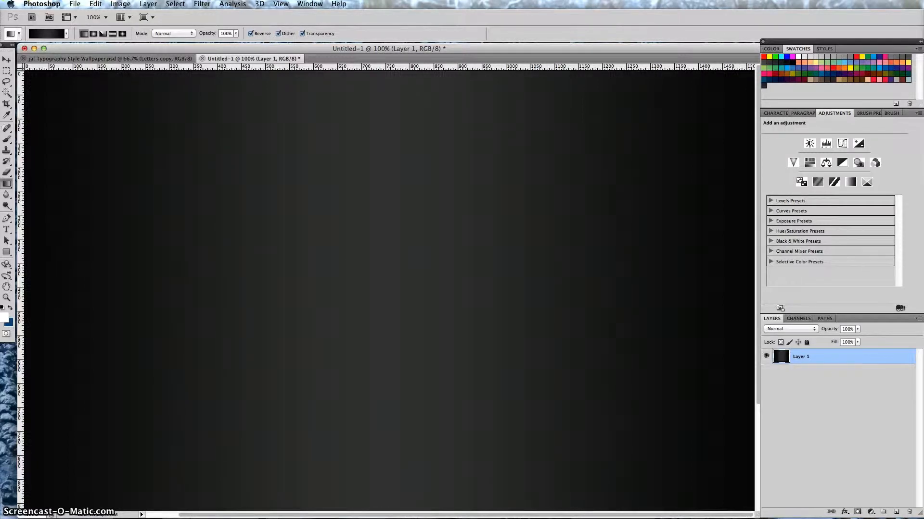
- In Chrome's "textures grunge" image results, open the original 1600 × 1067 light grey speckled texture and bring it into Photoshop
drag(620, 518, 559, 63)
click(341, 122)
triple_click(341, 122)
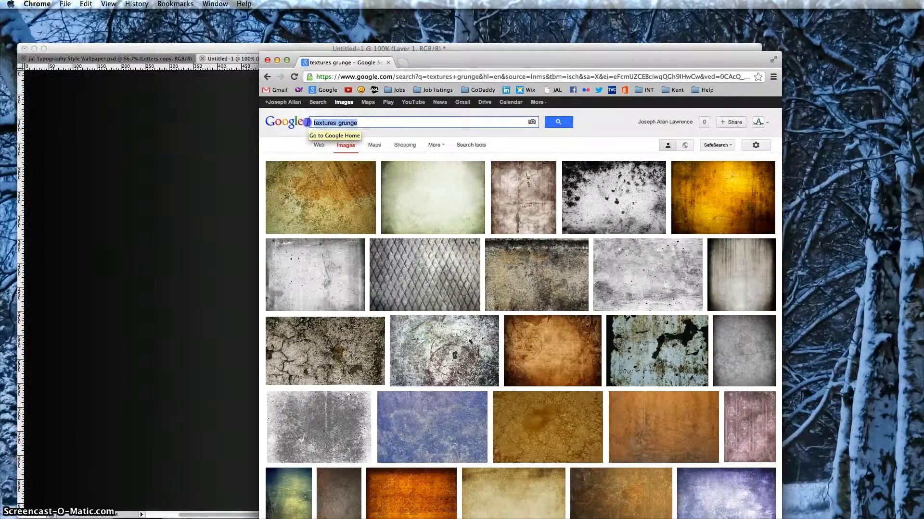
click(360, 122)
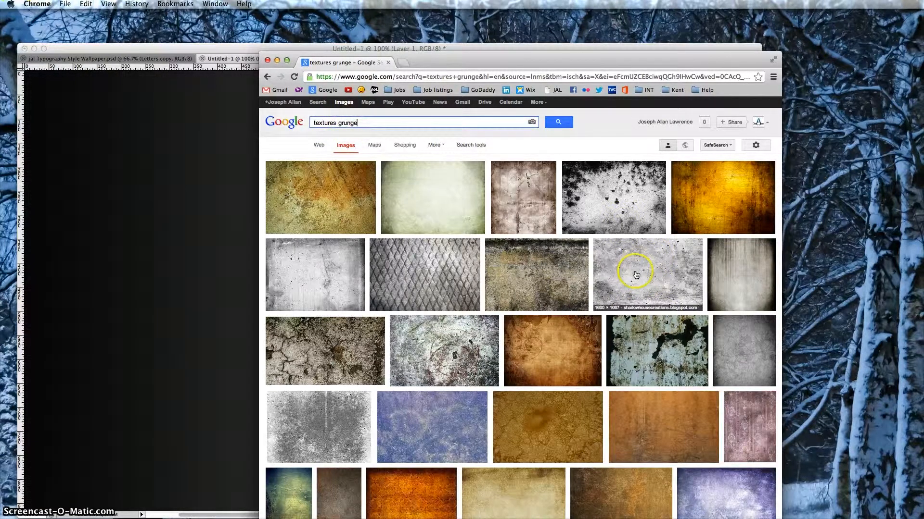
click(666, 275)
click(669, 273)
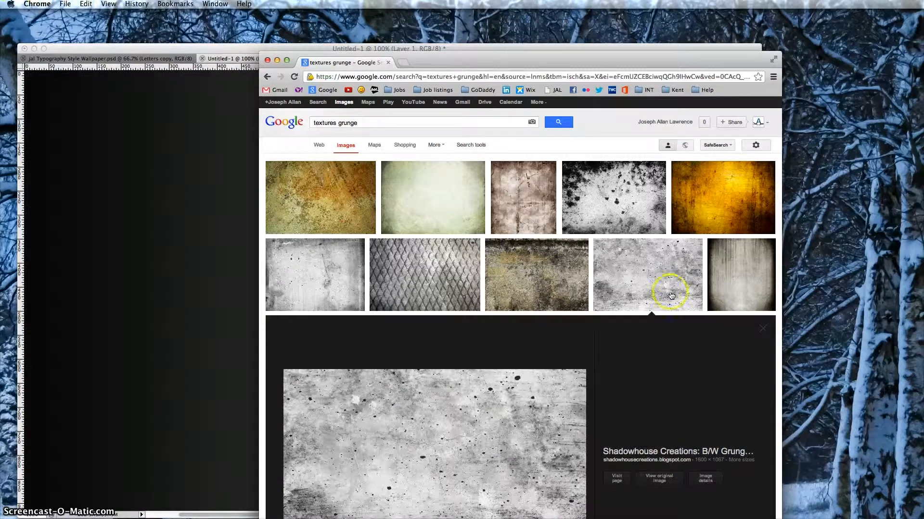
click(658, 481)
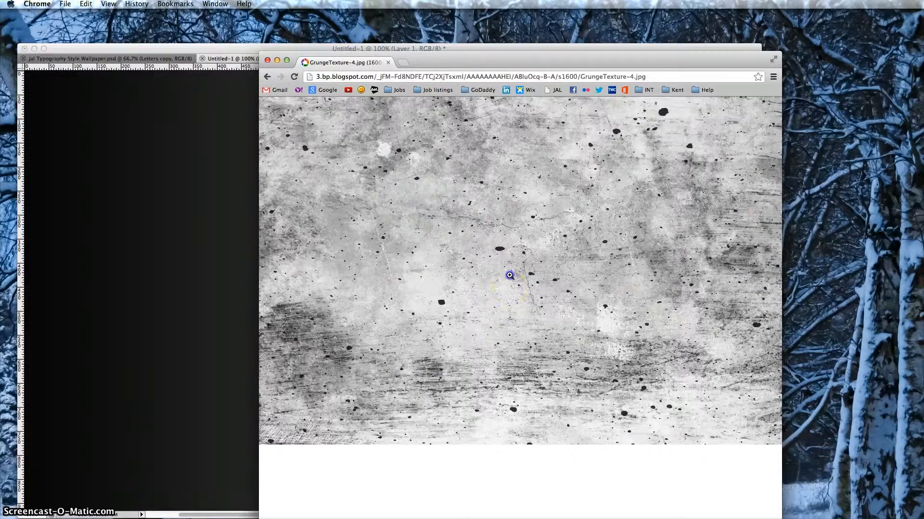
click(509, 274)
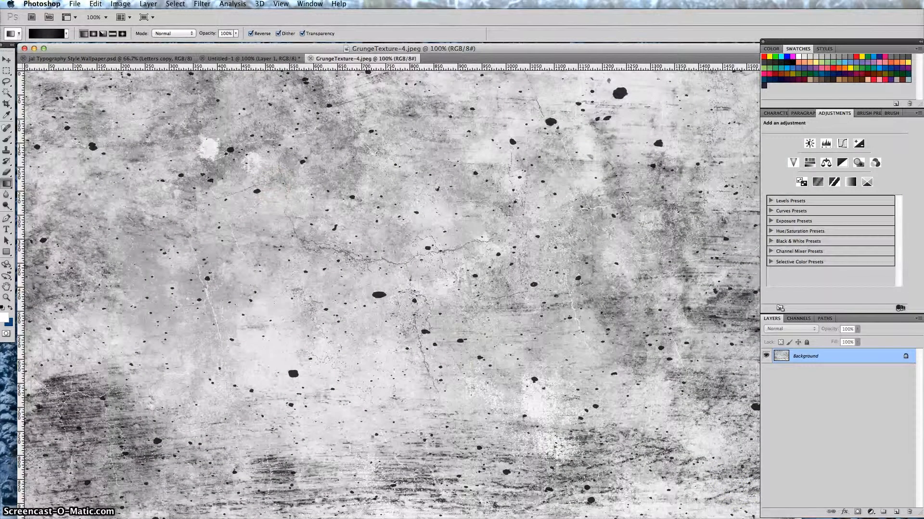
drag(799, 518, 757, 517)
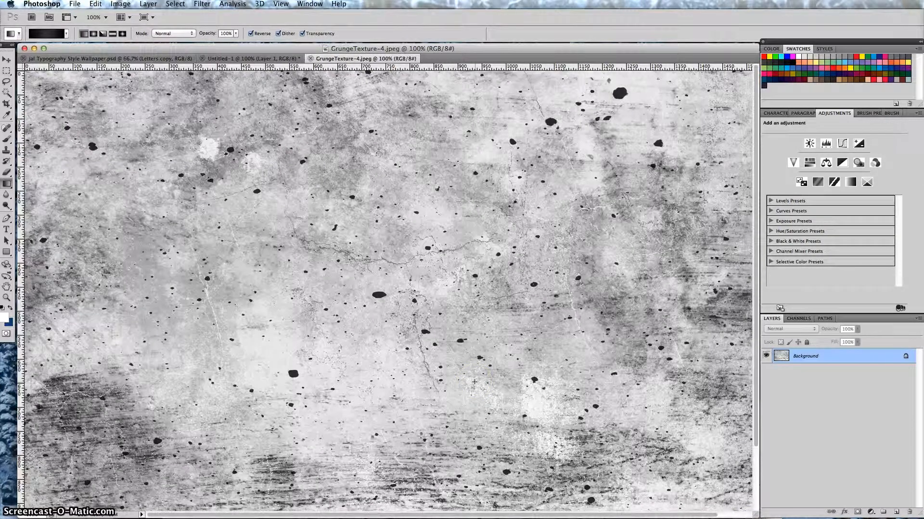
- Convert the grunge texture's locked background into a regular layer and invert its colours
double_click(835, 356)
click(691, 300)
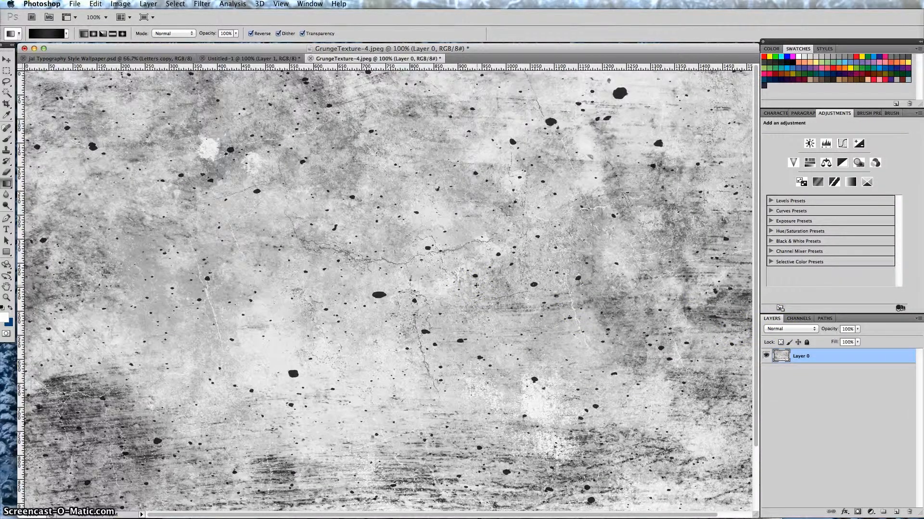
key(super+i)
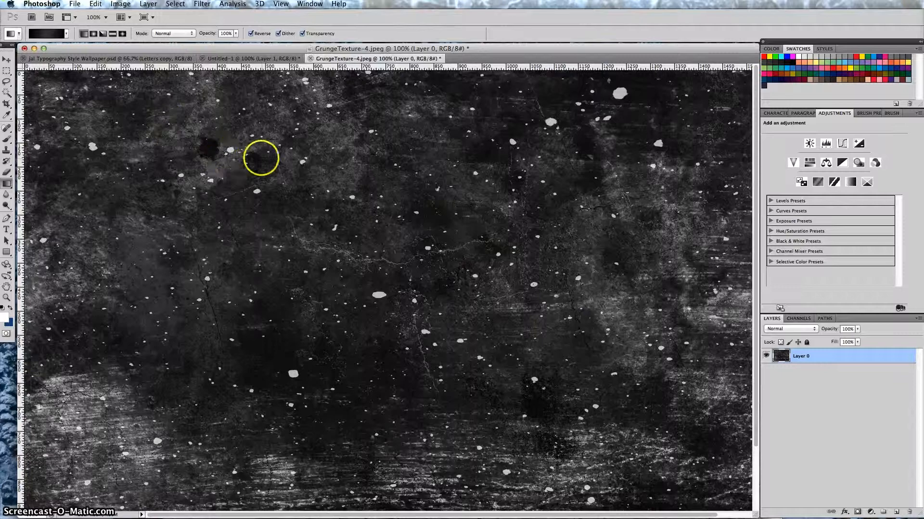
- Copy the inverted texture layer into the Untitled-1 document above the gradient layer using the Move tool
click(7, 60)
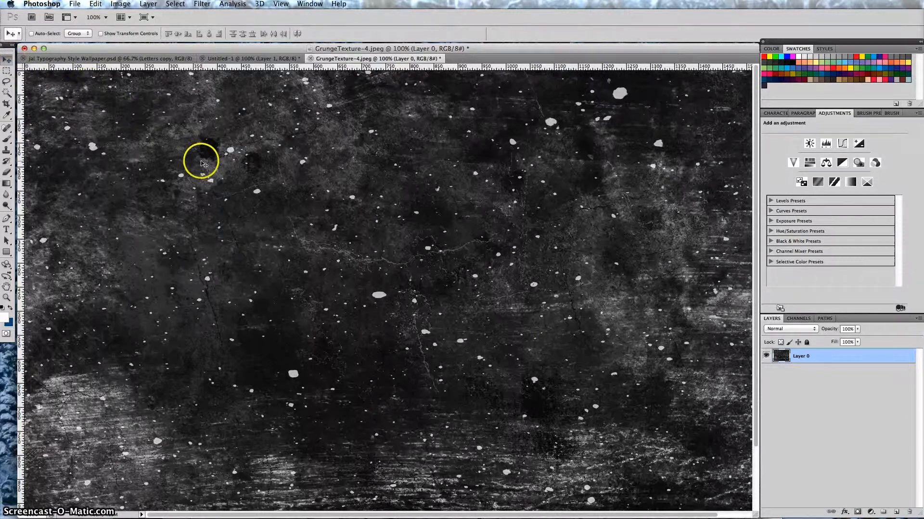
drag(305, 188, 283, 182)
click(263, 58)
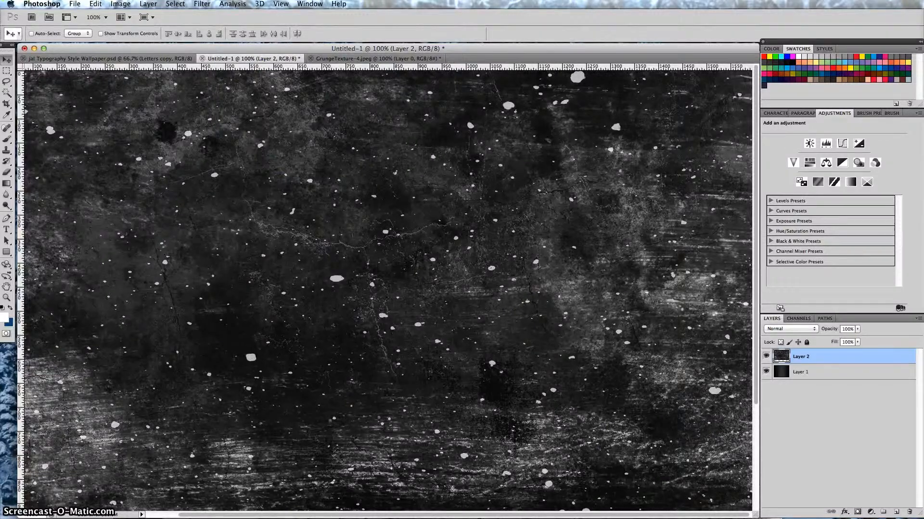
- Transform the texture layer to cover the whole canvas, aligning it with the top edge and stretching its height to 112.46%
key(super+minus)
key(super+minus)
drag(417, 361, 754, 515)
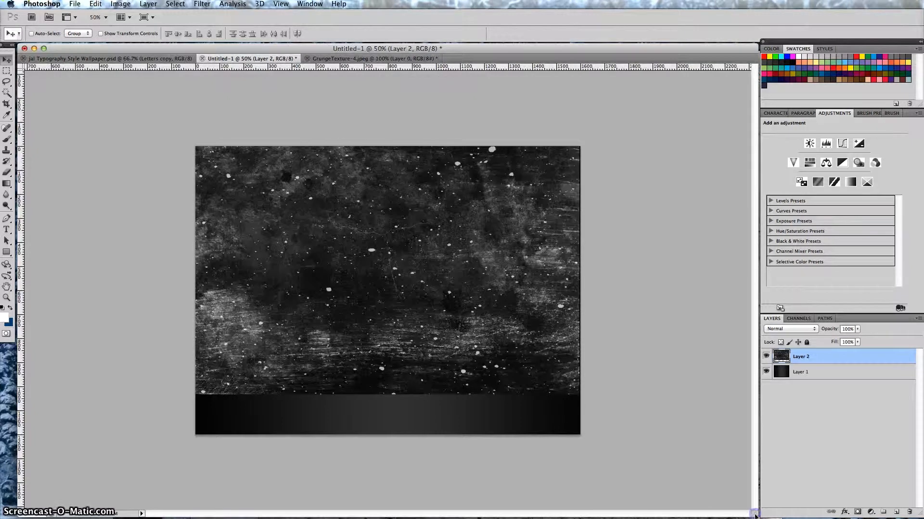
key(super+t)
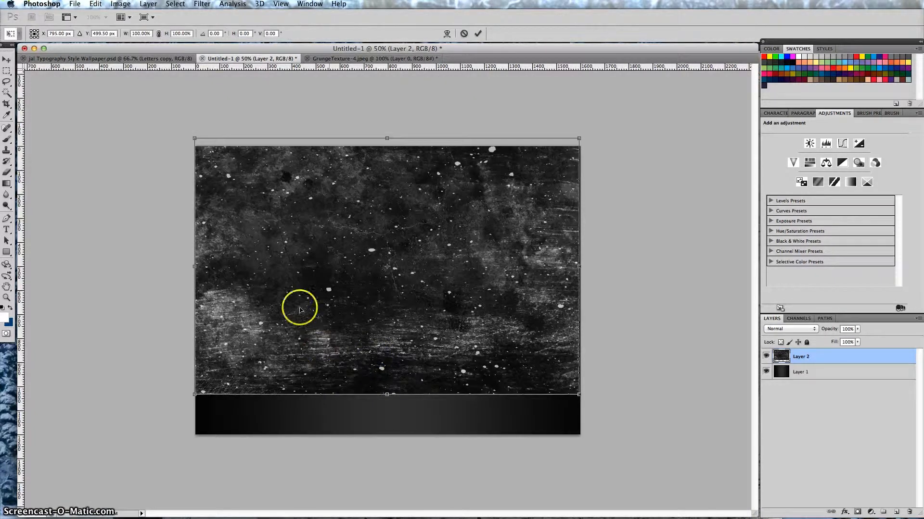
drag(330, 140, 332, 149)
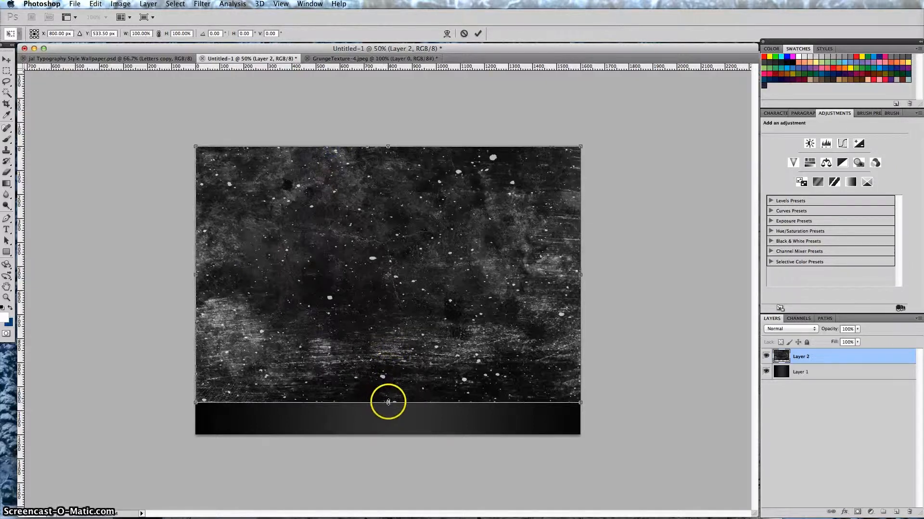
drag(388, 402, 388, 430)
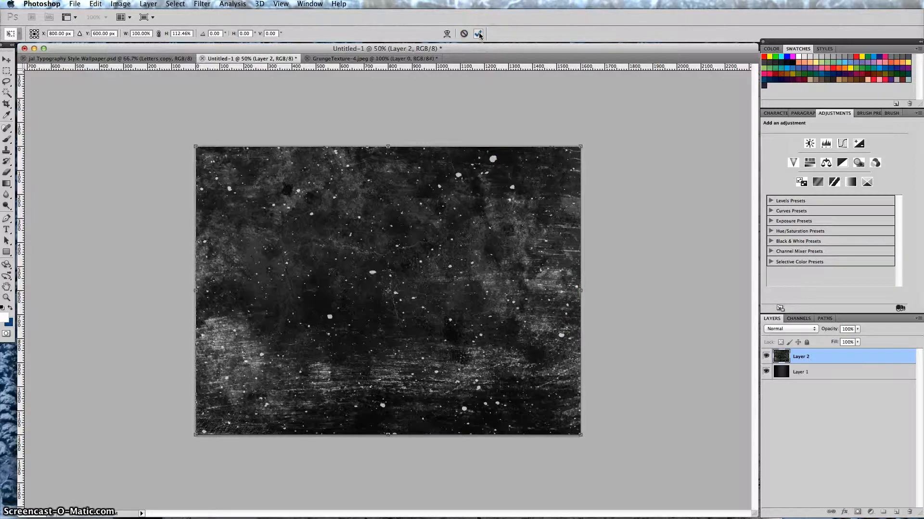
click(478, 34)
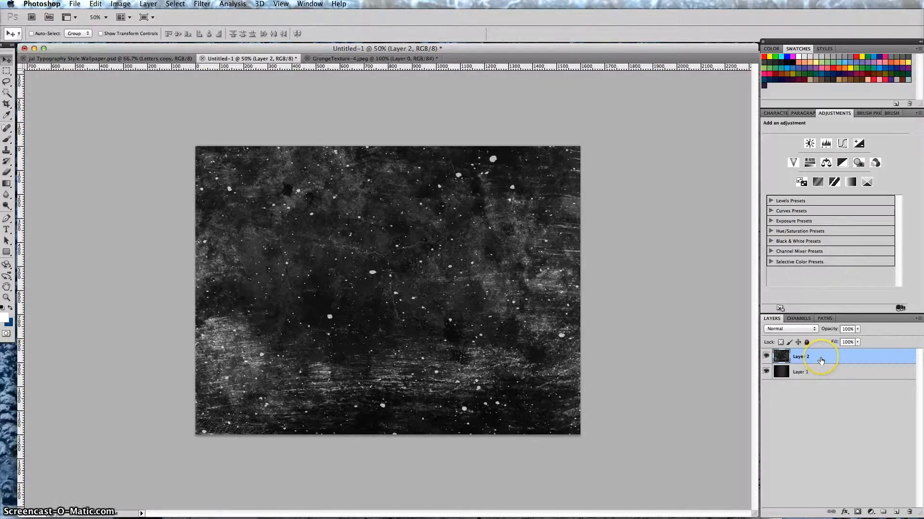
- Try Overlay and Normal blending on the texture layer, settle on Soft Light and lower the layer's opacity to 81%
click(817, 331)
click(812, 421)
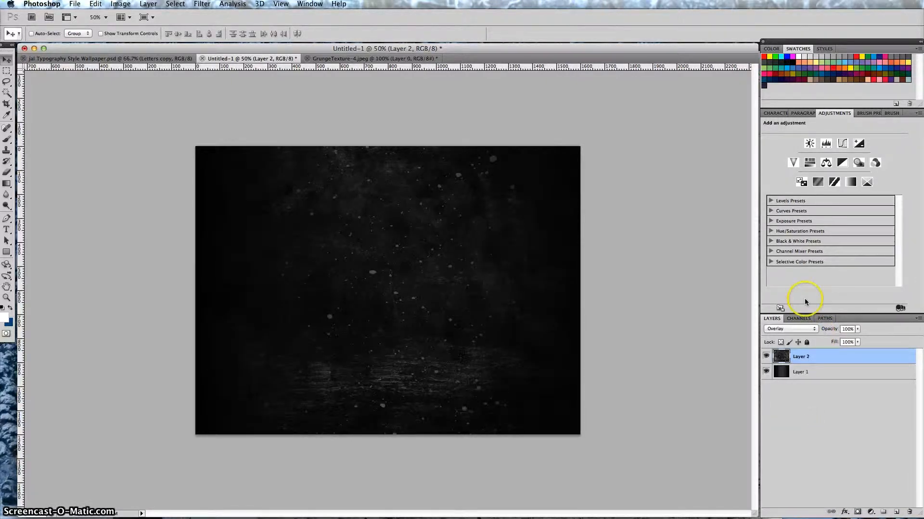
click(797, 330)
click(797, 336)
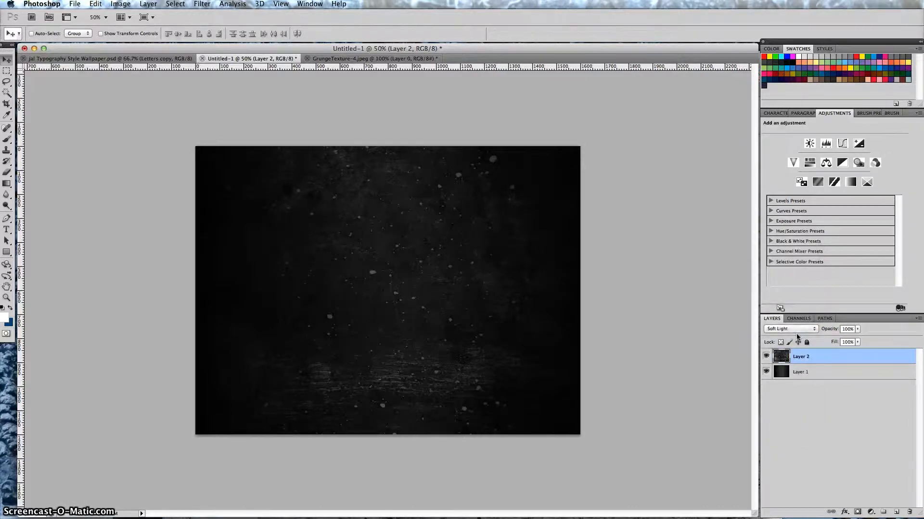
click(798, 330)
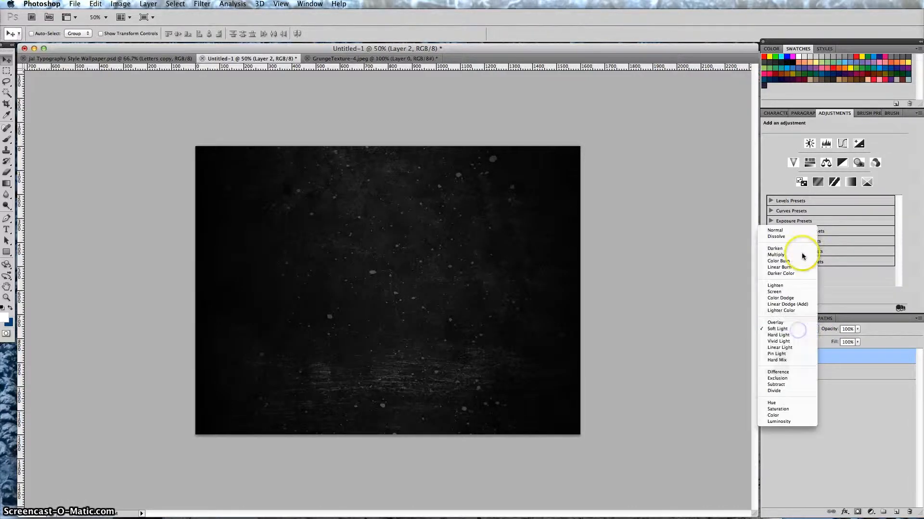
click(799, 231)
drag(828, 329, 852, 330)
click(776, 329)
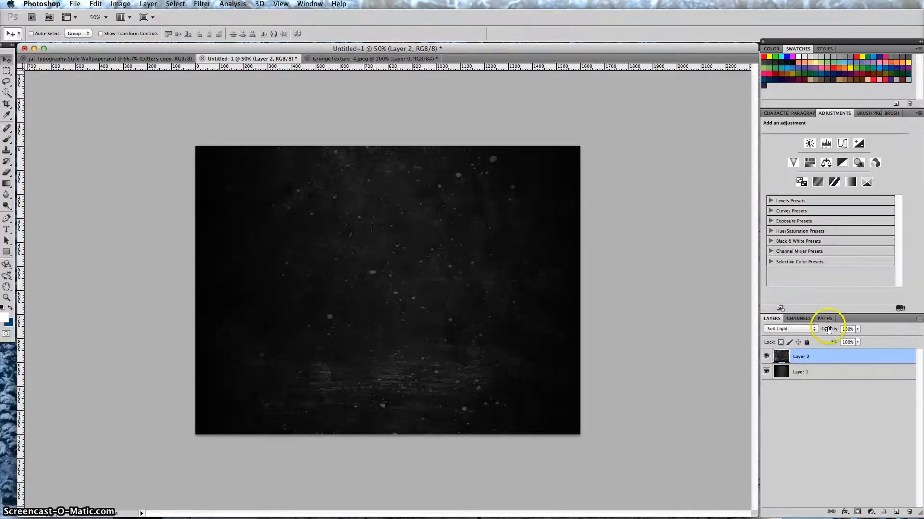
drag(829, 329, 820, 330)
click(845, 341)
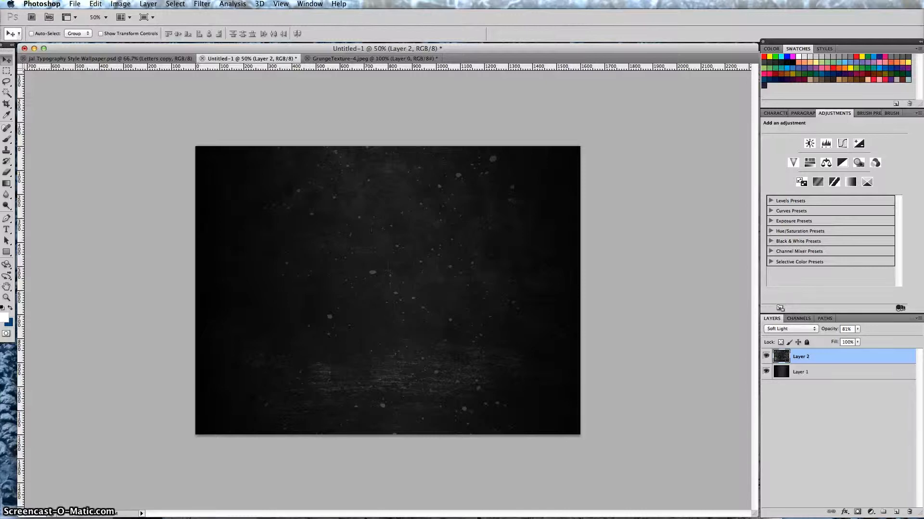
- Look at the finished typography wallpaper document for reference, returning to Untitled-1
click(164, 58)
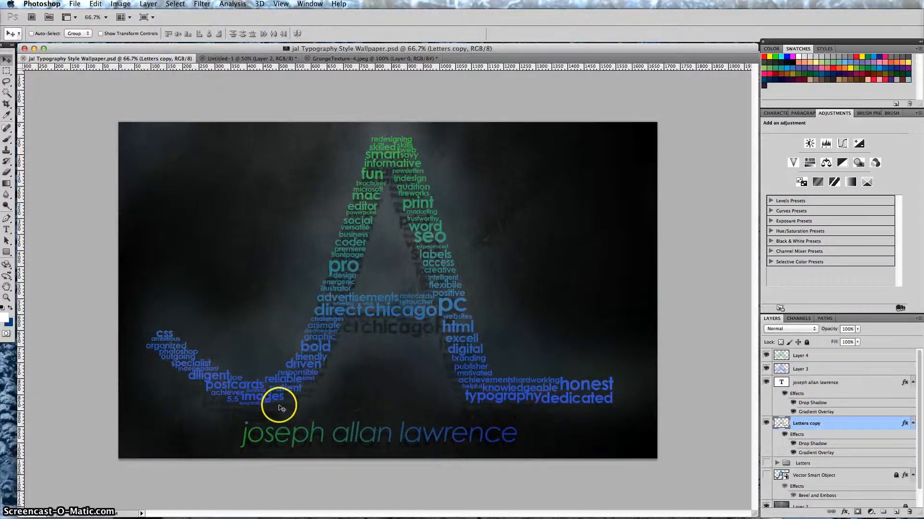
click(246, 57)
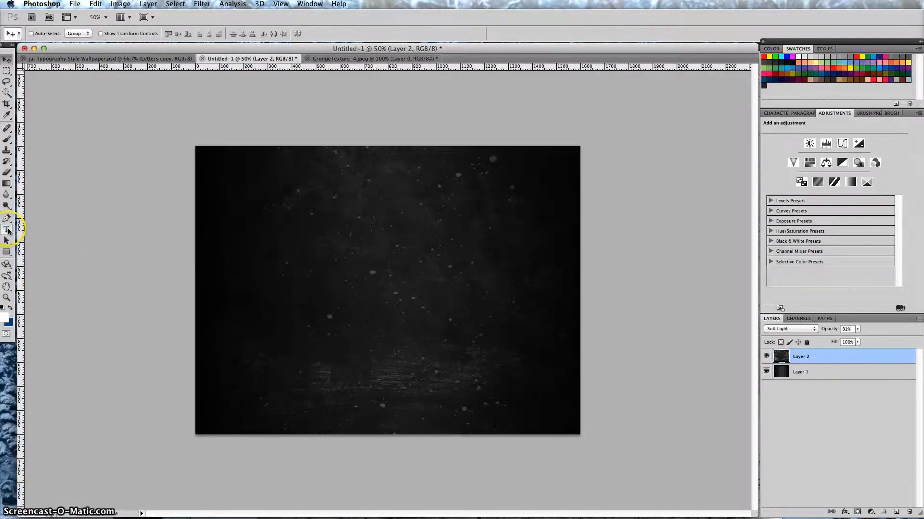
click(283, 308)
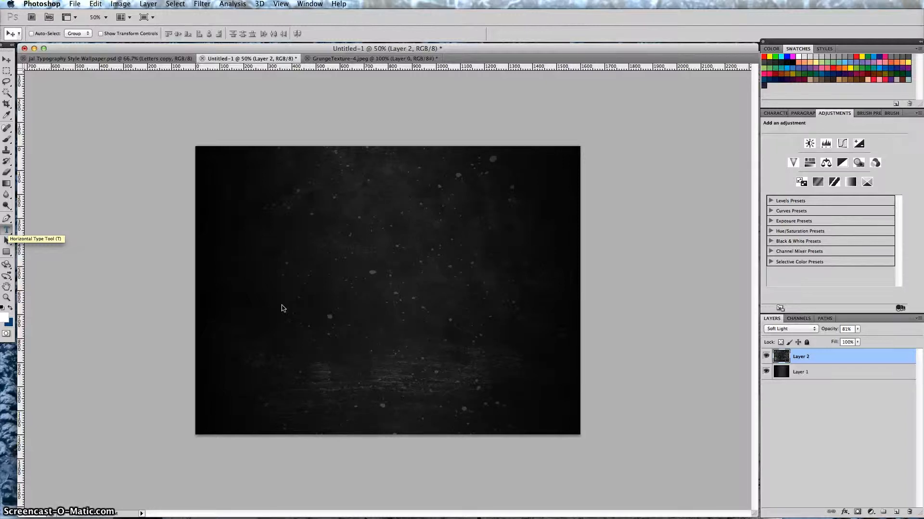
- Set up the Horizontal Type tool with Century Gothic Regular at 168 pt and a blue text colour (#6a6fdb)
click(7, 229)
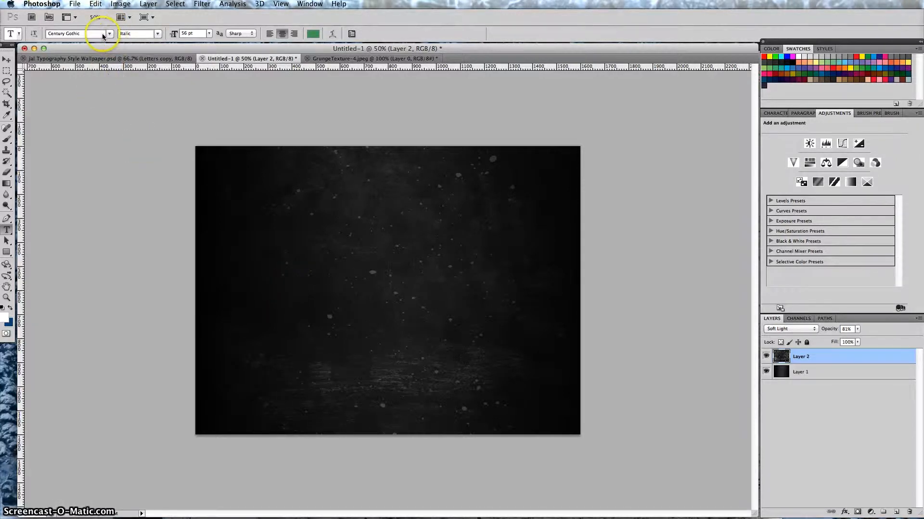
click(157, 34)
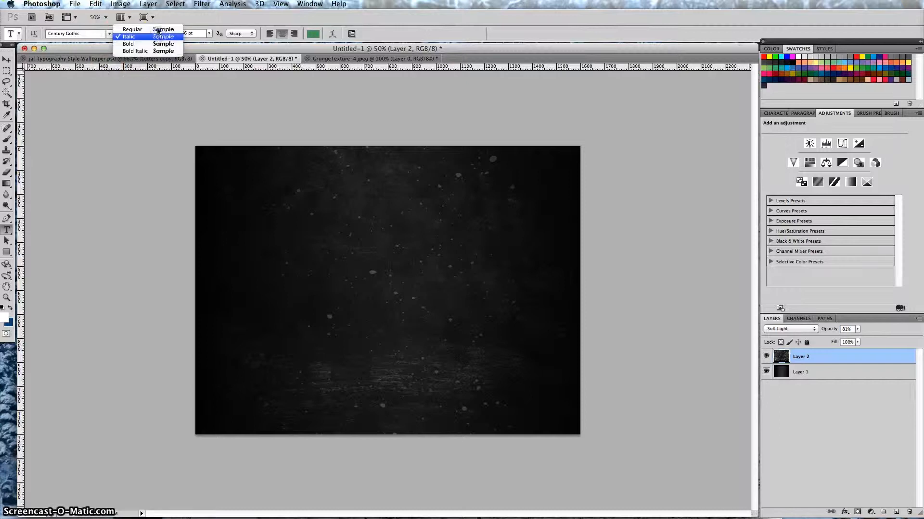
click(156, 26)
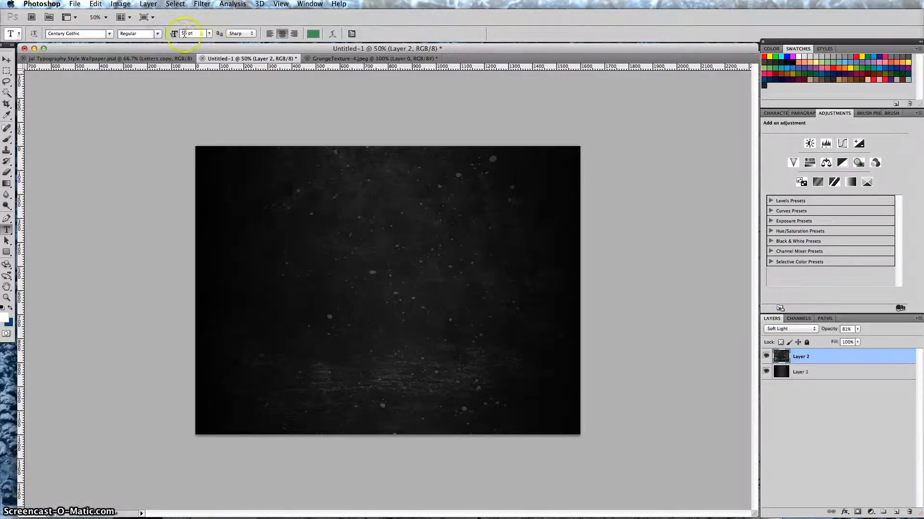
drag(173, 35, 195, 37)
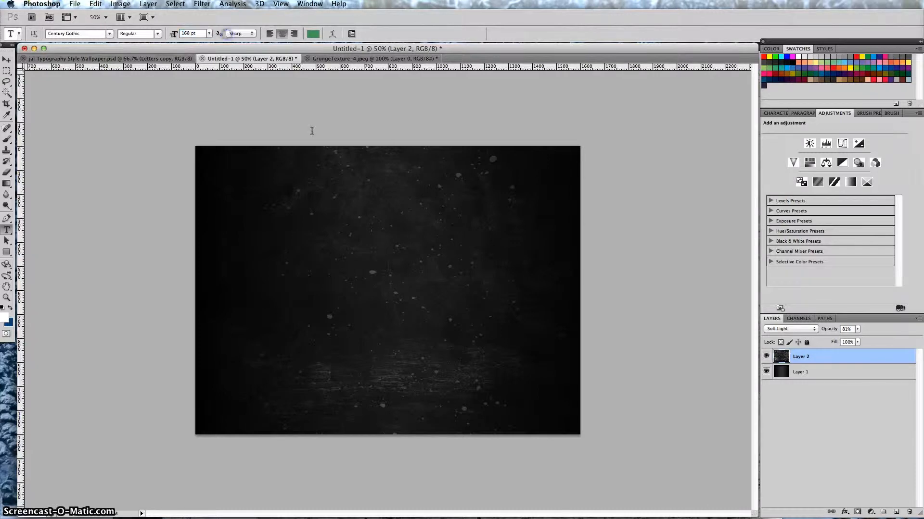
click(313, 35)
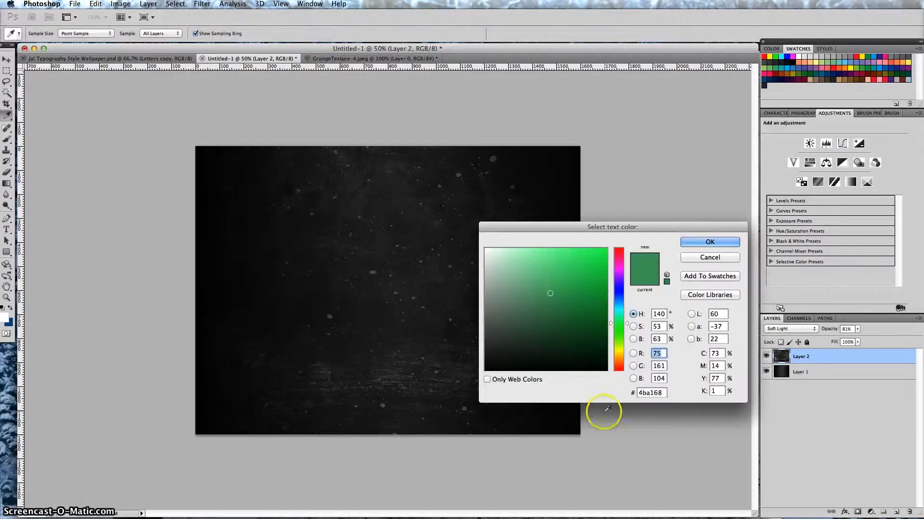
click(616, 291)
drag(552, 285, 548, 265)
click(710, 243)
- Add the letter "G" as a text layer on the canvas and change its font style to Bold
click(355, 308)
click(446, 326)
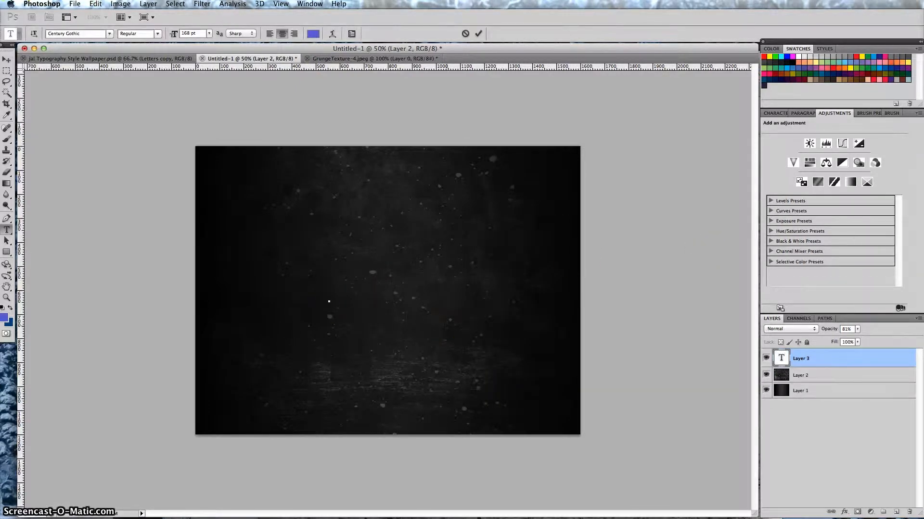
text(G)
double_click(344, 295)
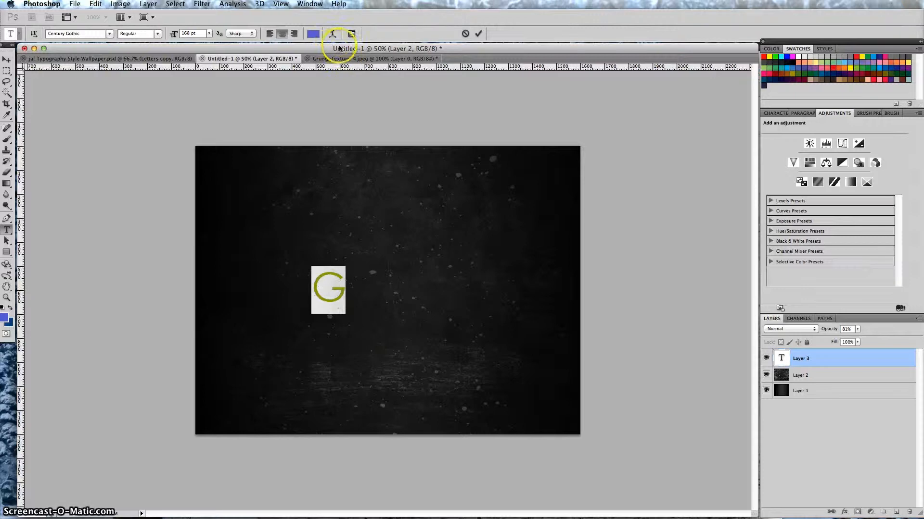
click(157, 33)
click(155, 46)
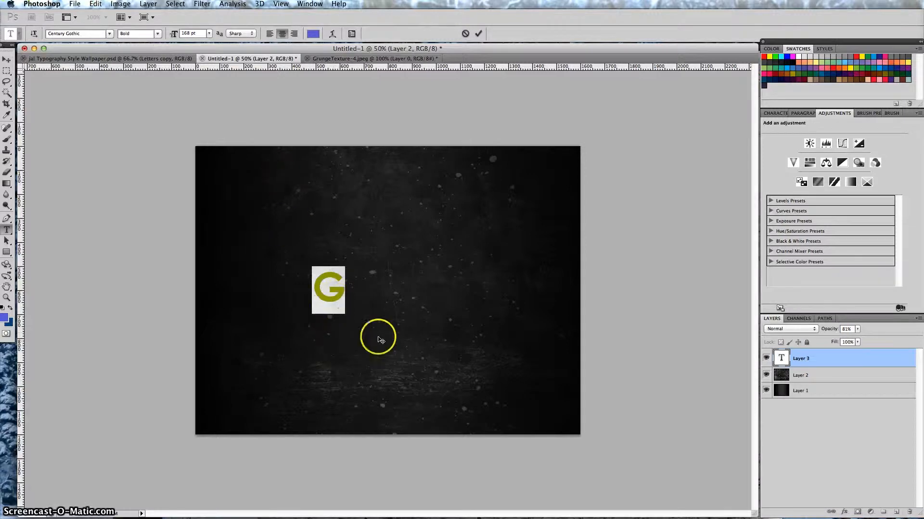
- Enlarge the letter G to 902 pt and move it to the centre of the canvas
drag(172, 35, 371, 30)
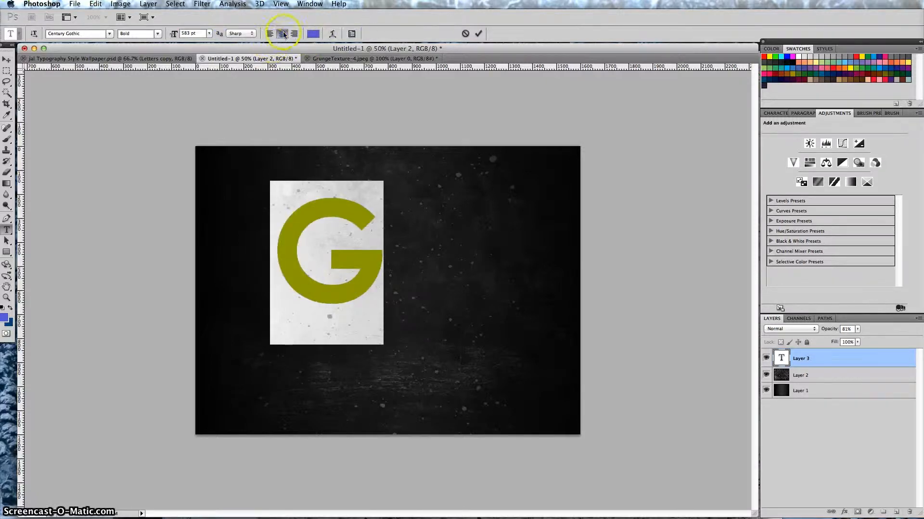
drag(174, 37, 300, 34)
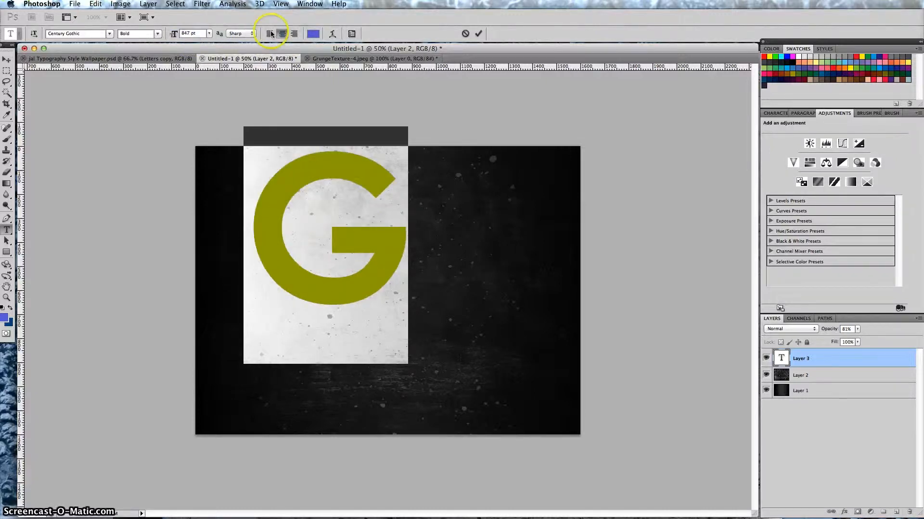
drag(173, 37, 206, 36)
click(479, 34)
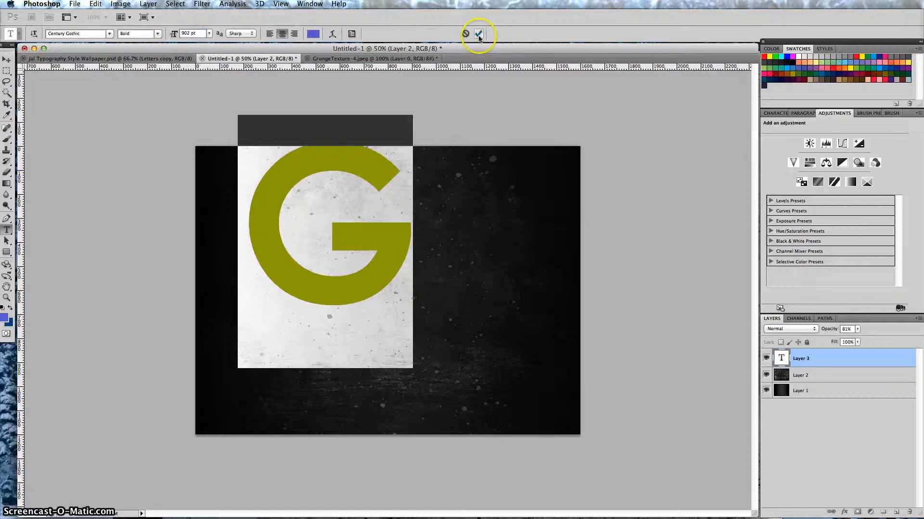
click(479, 34)
click(7, 61)
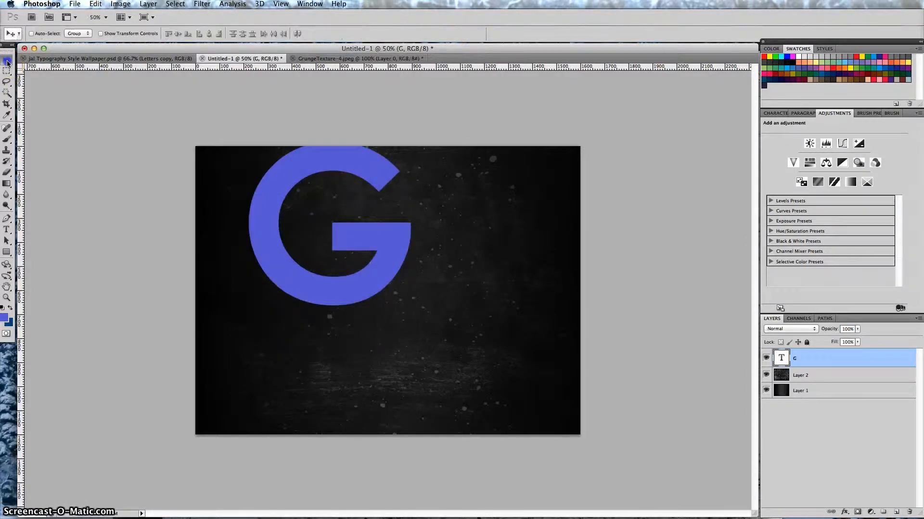
drag(262, 198, 312, 260)
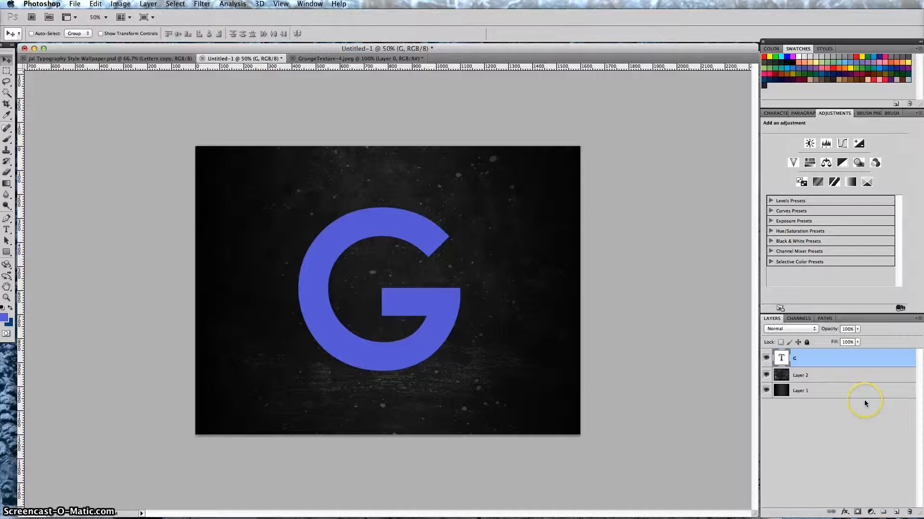
- Lower the G layer's opacity to 42% and lock the layer completely
drag(829, 330, 812, 330)
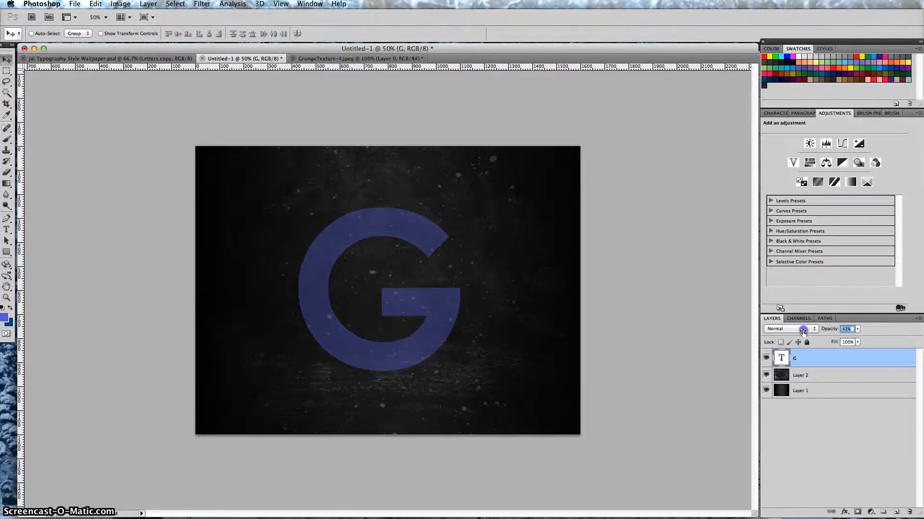
drag(802, 331, 802, 330)
click(807, 343)
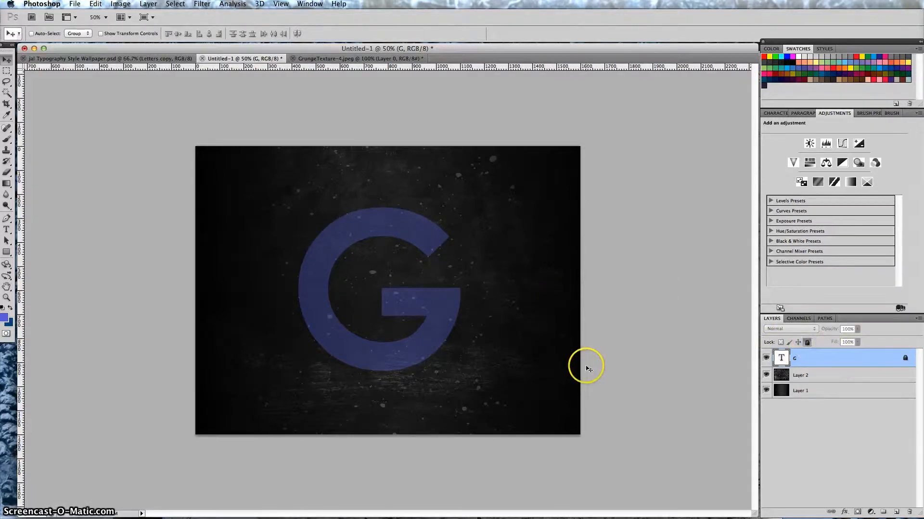
click(661, 367)
click(675, 362)
click(6, 286)
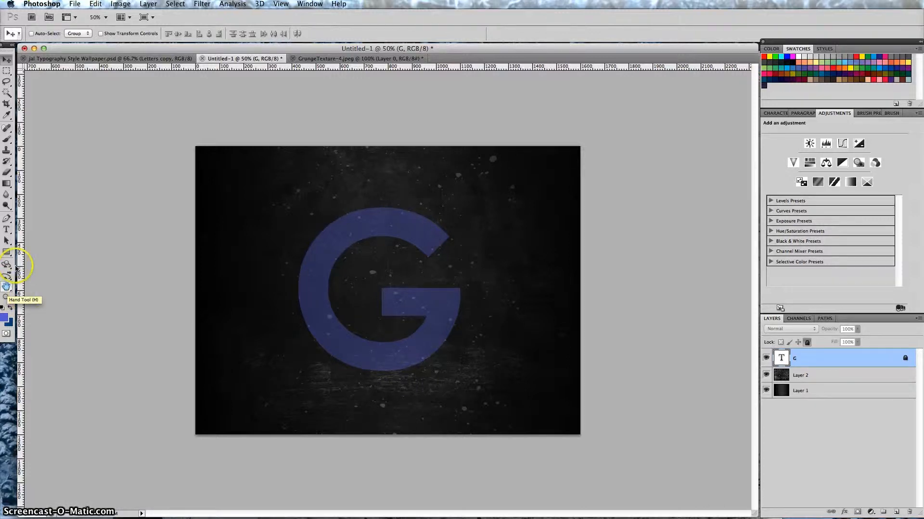
click(6, 219)
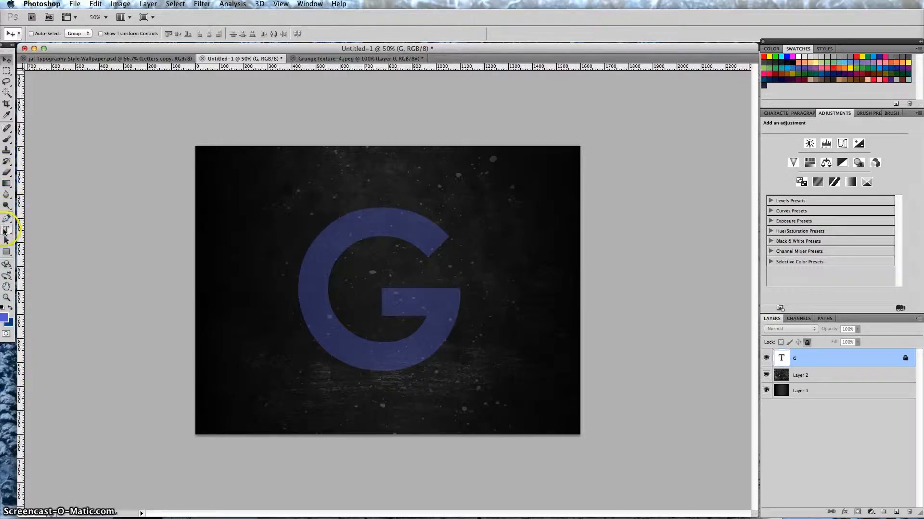
- Try to set the type size to 50 pt and change the text colour with the locked G layer selected
click(6, 229)
click(185, 36)
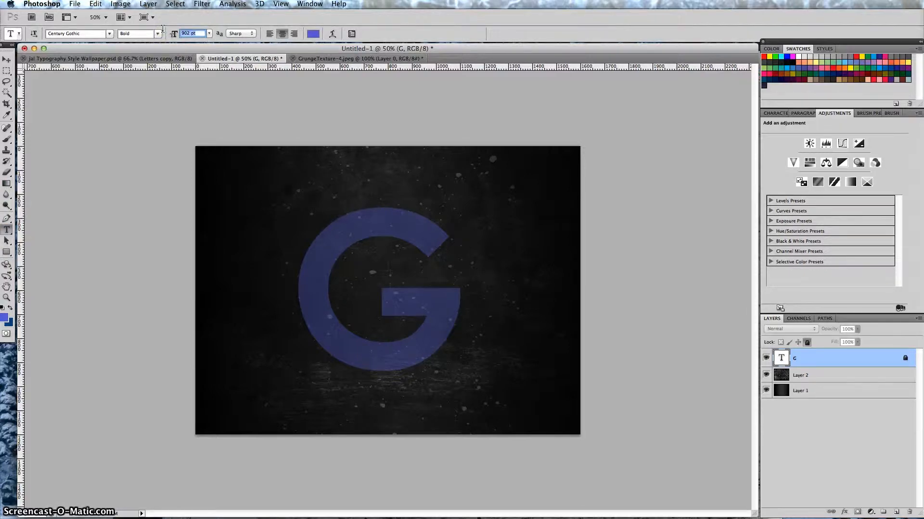
text(50)
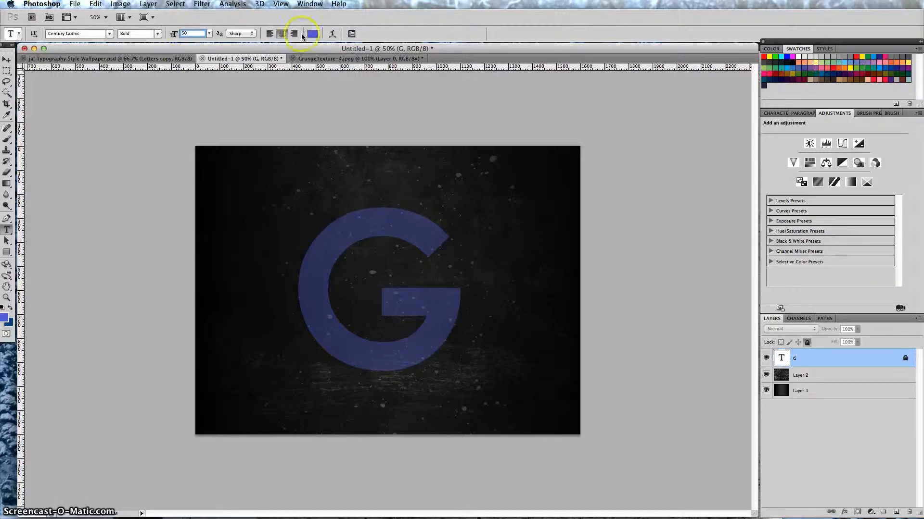
click(317, 39)
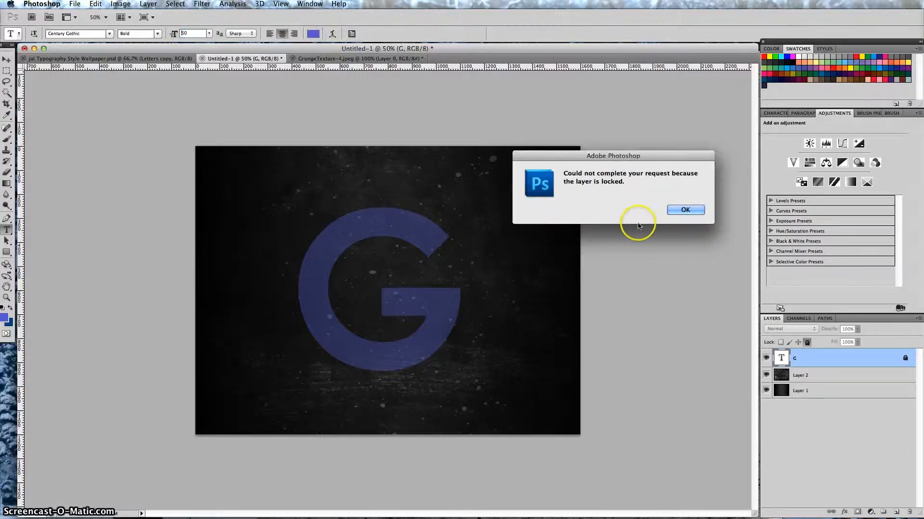
click(684, 210)
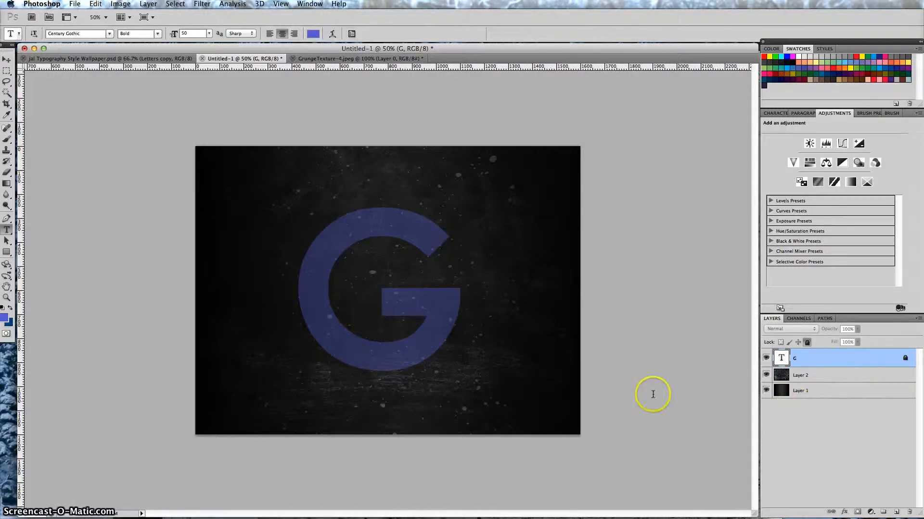
- Start a new text layer directly above Layer 2, placed above and to the right of the G, with the type size at 50 pt
click(829, 374)
click(471, 178)
click(491, 192)
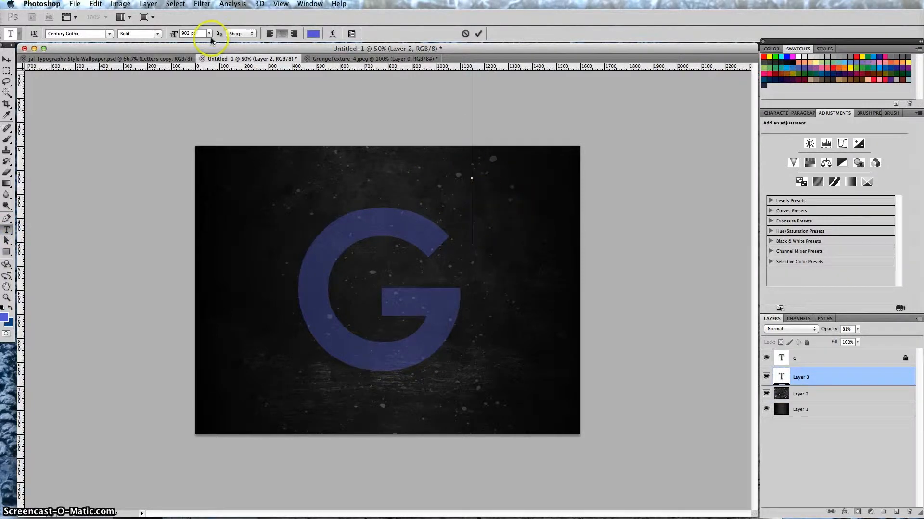
drag(174, 36, 19, 37)
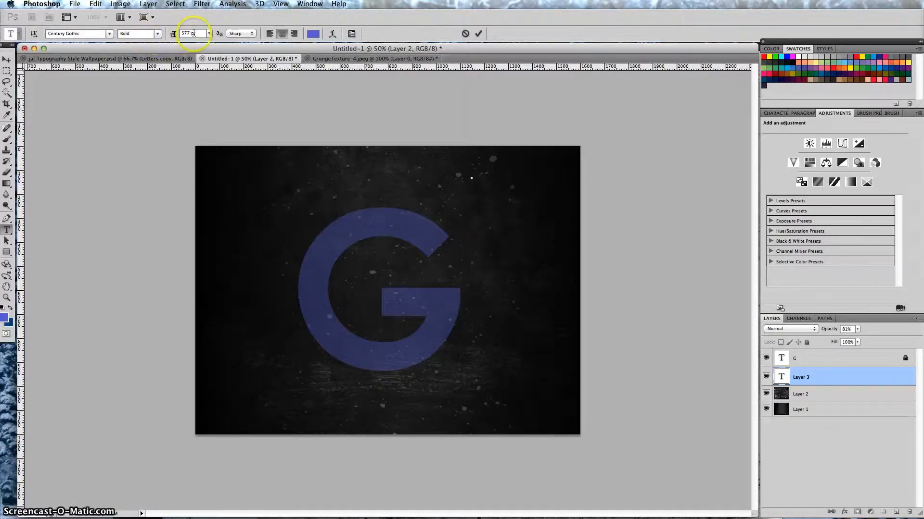
key(Return)
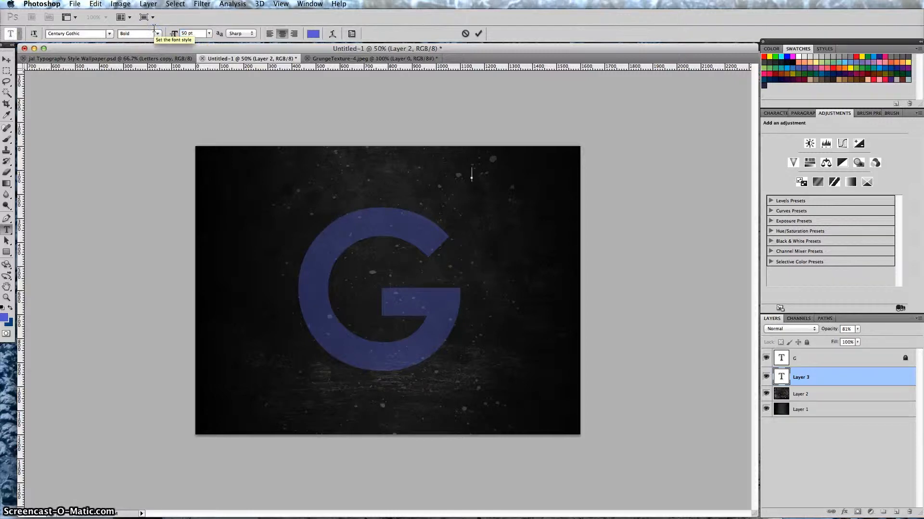
- Set the new text's colour to white and enter the word "fun"
click(311, 33)
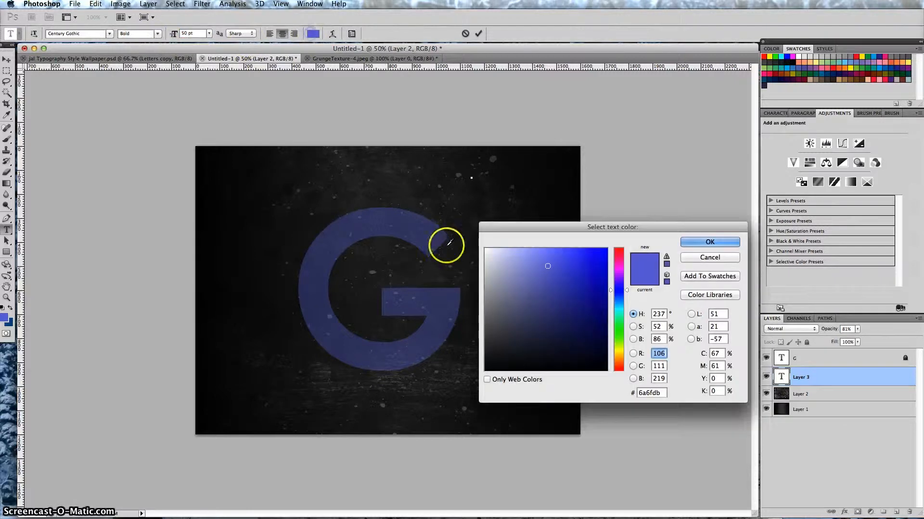
click(485, 249)
click(697, 242)
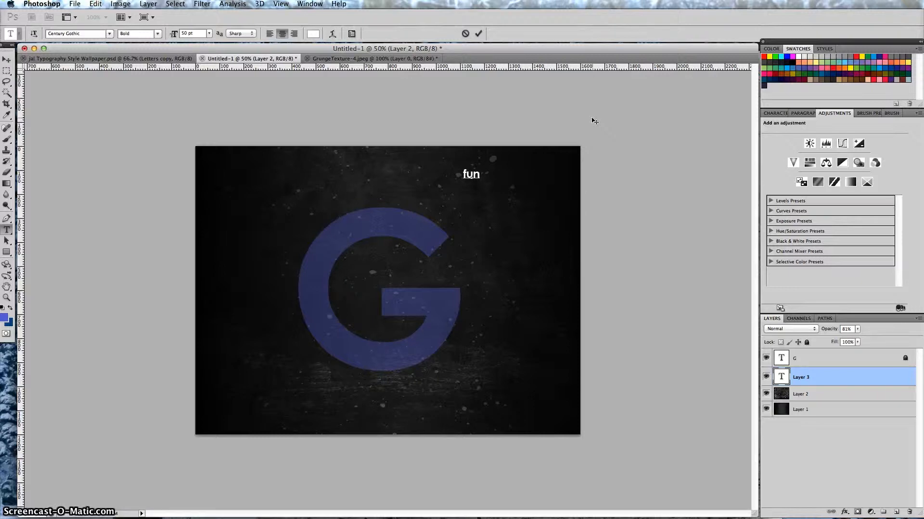
click(481, 37)
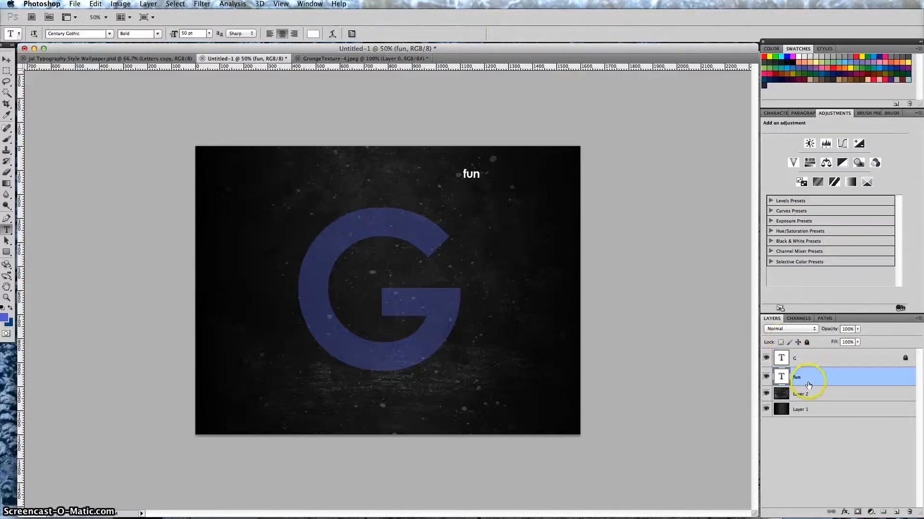
- Move the locked G layer below the "fun" text layer in the stacking order
click(805, 360)
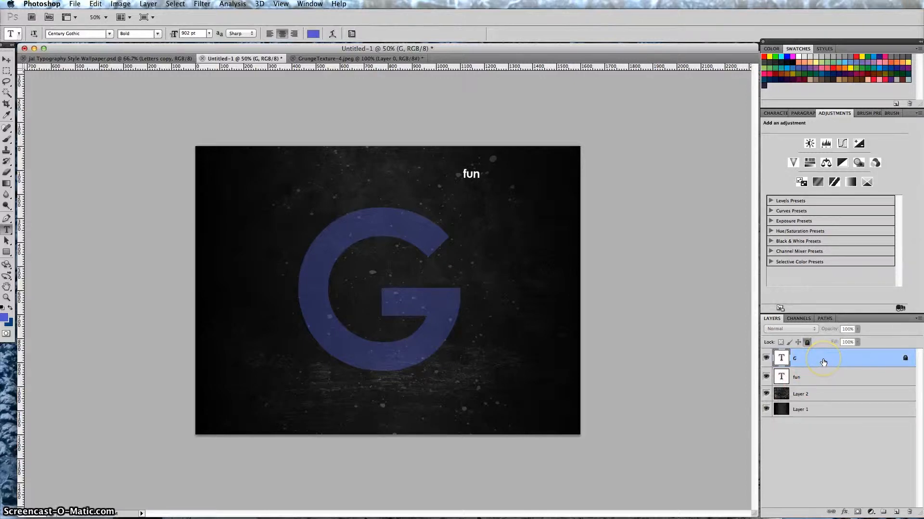
drag(819, 359, 818, 375)
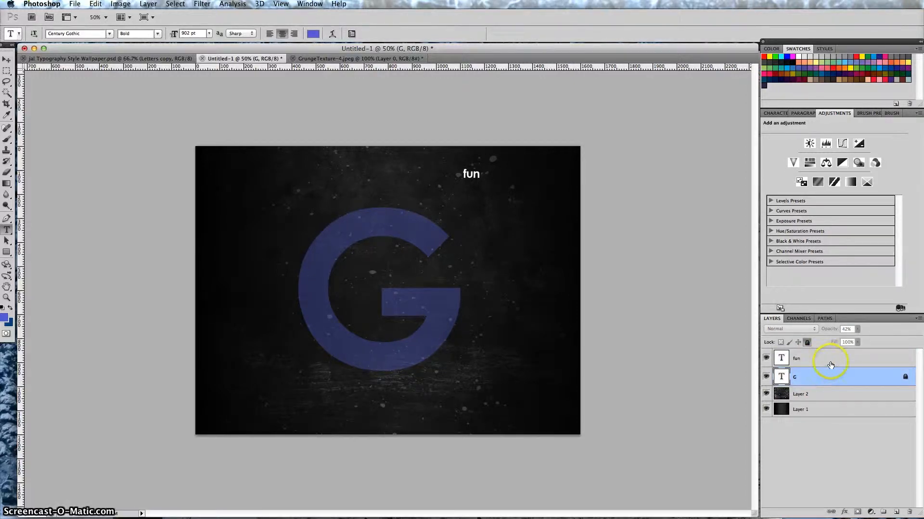
- Add the word "energetic" as a separate white 50 pt text layer above the "fun" layer, placed to the right of the G
click(830, 365)
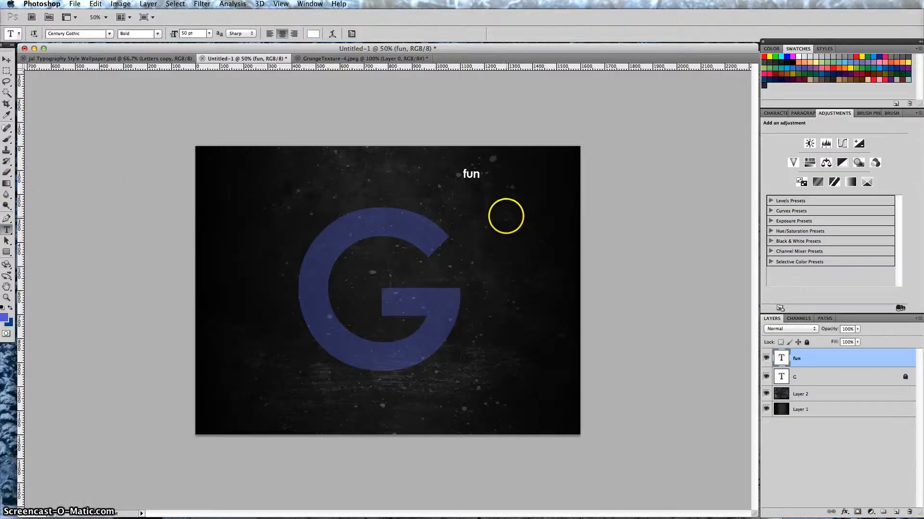
click(496, 213)
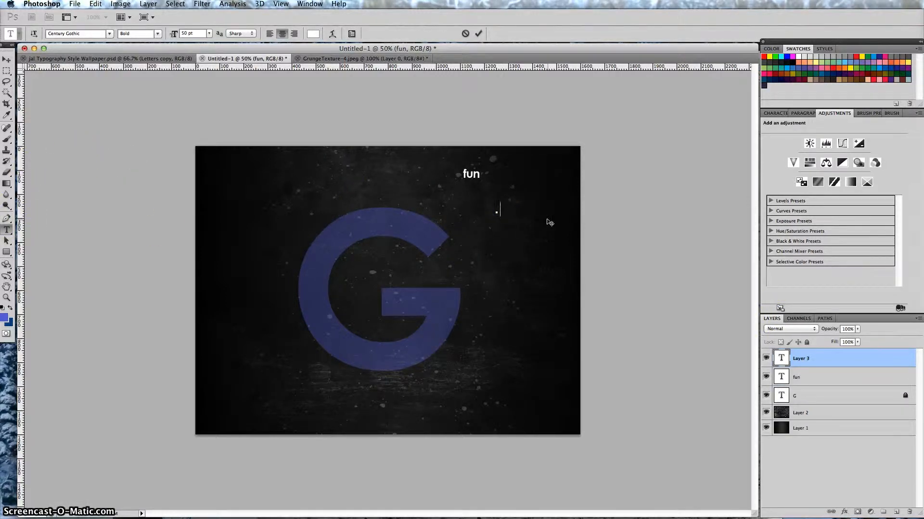
text(energetic)
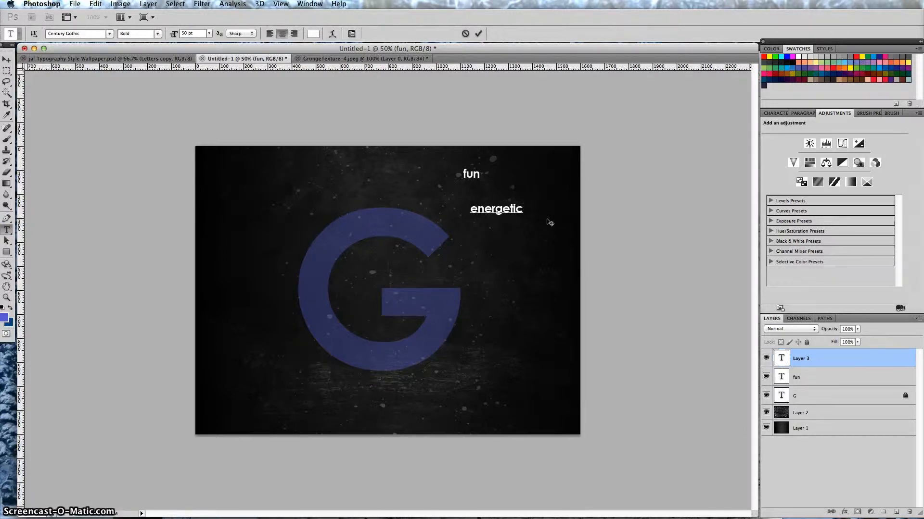
click(479, 34)
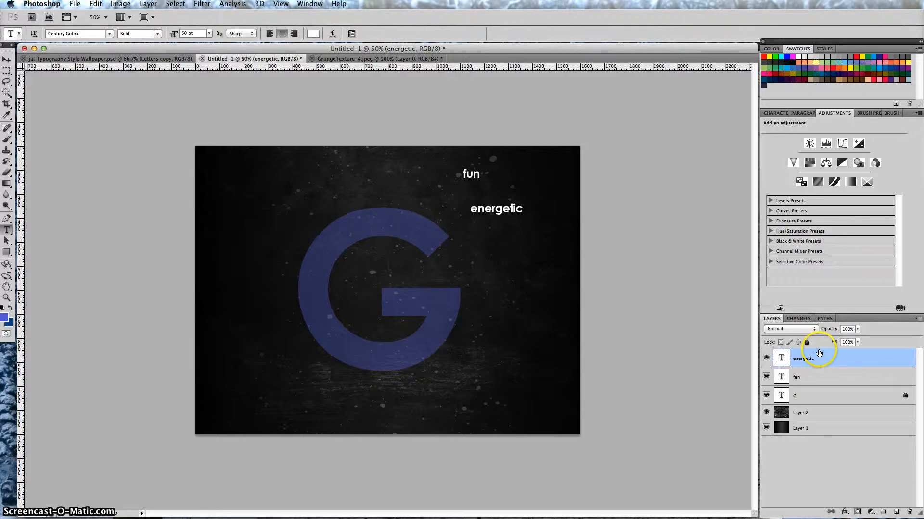
- Move "energetic" onto the upper arc of the G, turn on layer Auto-Select, and place "fun" directly to its right
click(6, 60)
drag(496, 216, 381, 235)
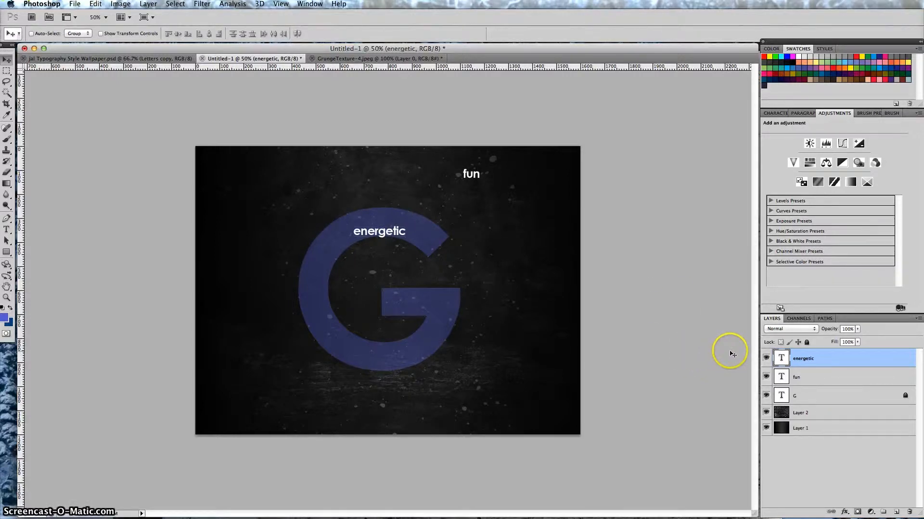
click(31, 35)
drag(472, 174, 415, 237)
click(420, 241)
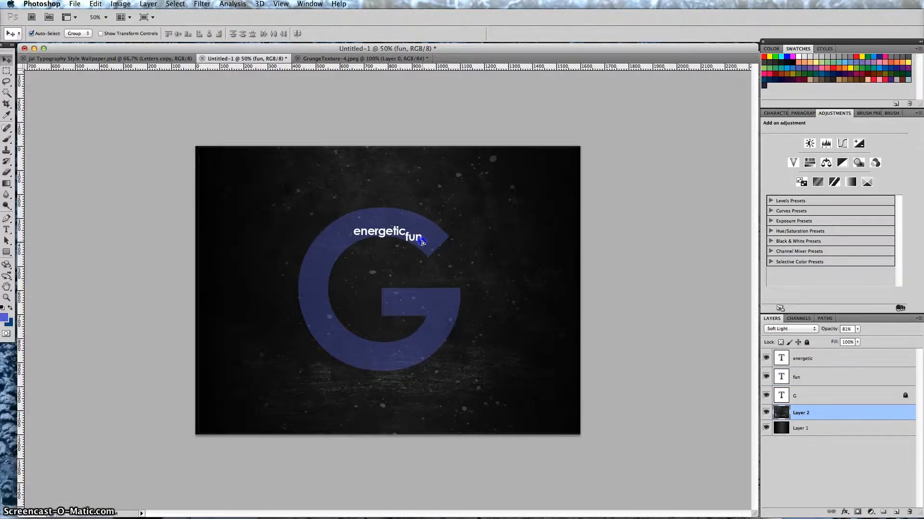
- Scale the word "energetic" down proportionally to about 70% and fit it next to "fun" on the G's upper arc
click(394, 234)
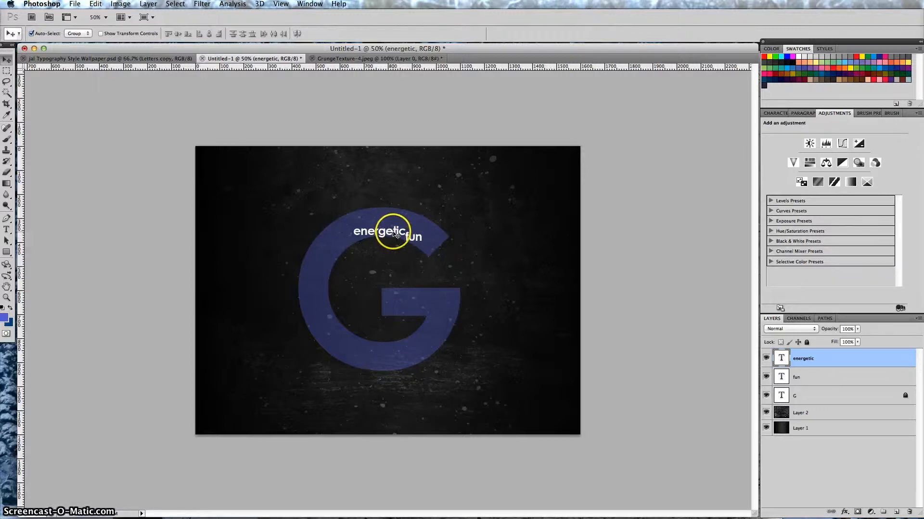
key(super+t)
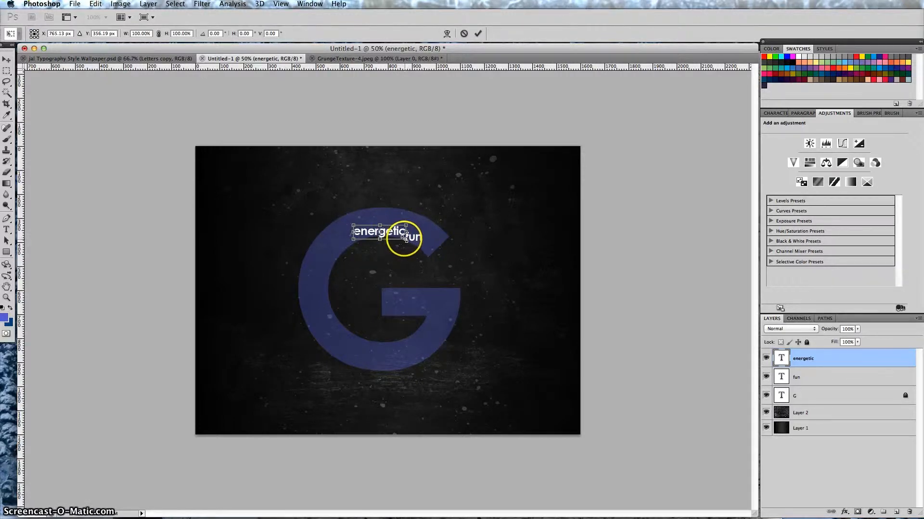
drag(396, 235, 392, 237)
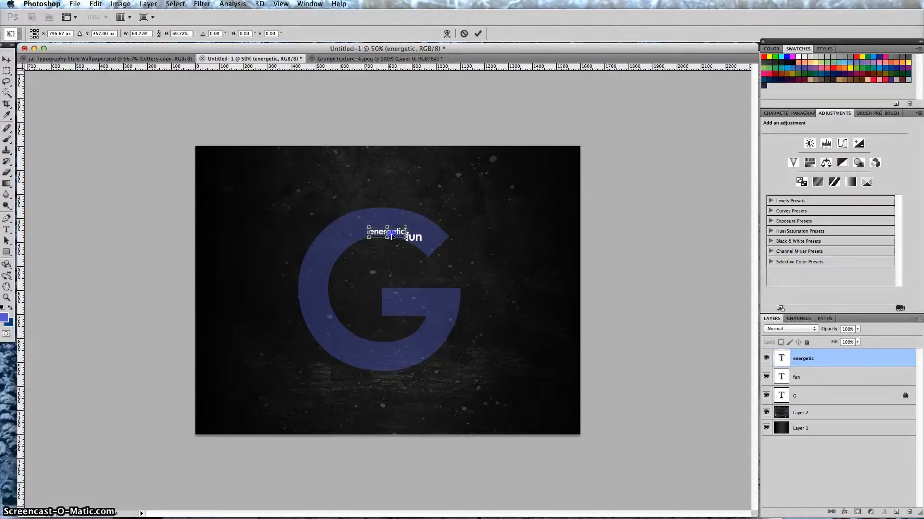
click(478, 33)
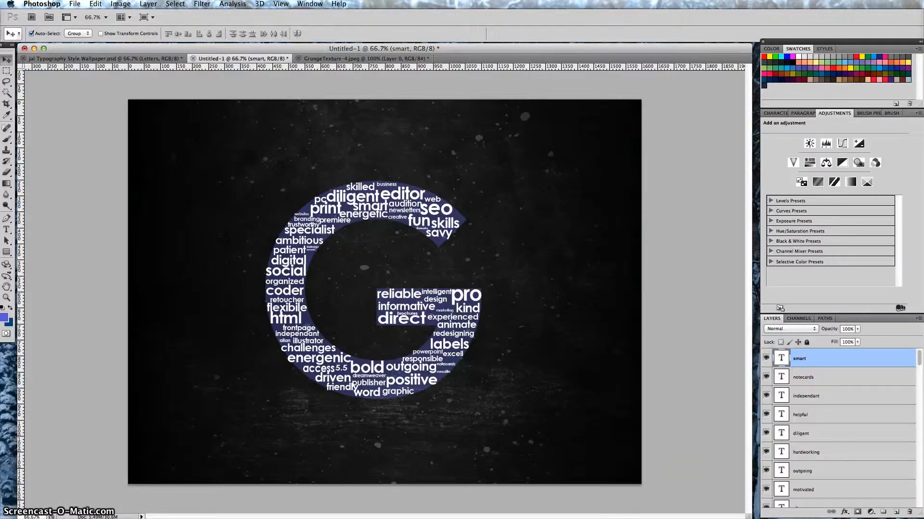
- Group all the word layers from "smart" down to "fun", leaving out the locked G layer, and name the group "words"
click(842, 360)
scroll(849, 380, down, 10)
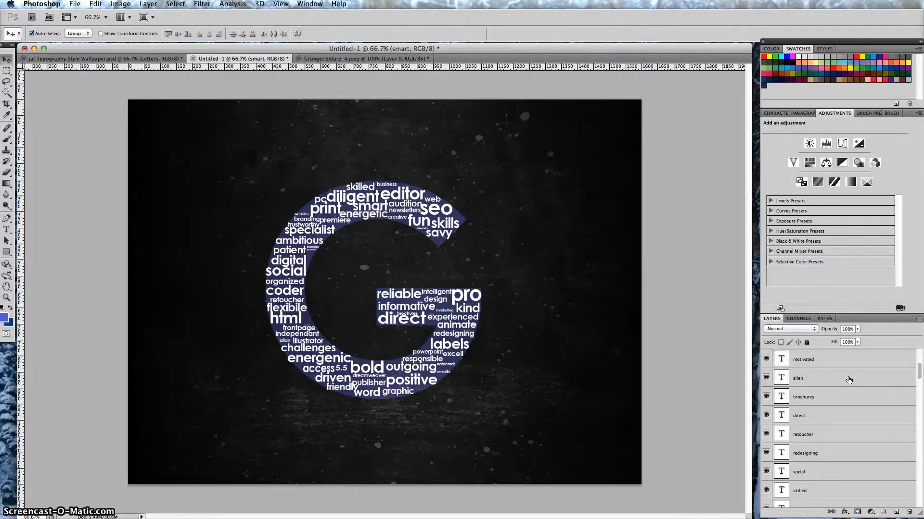
scroll(849, 380, down, 8)
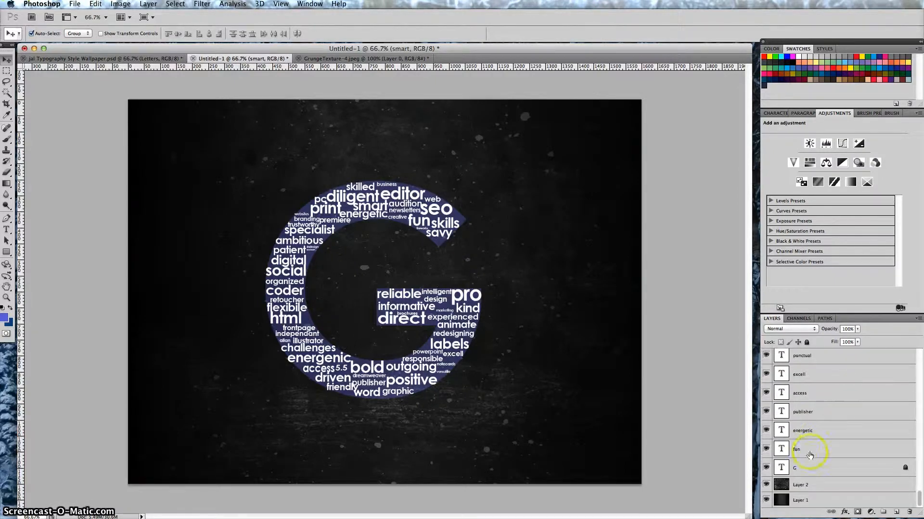
shift+click(814, 453)
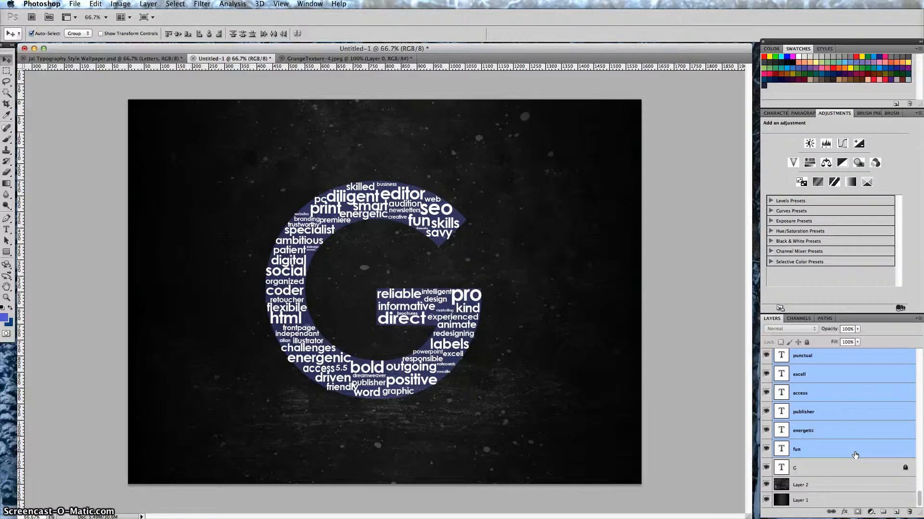
scroll(834, 387, up, 5)
scroll(834, 387, down, 5)
key(super+g)
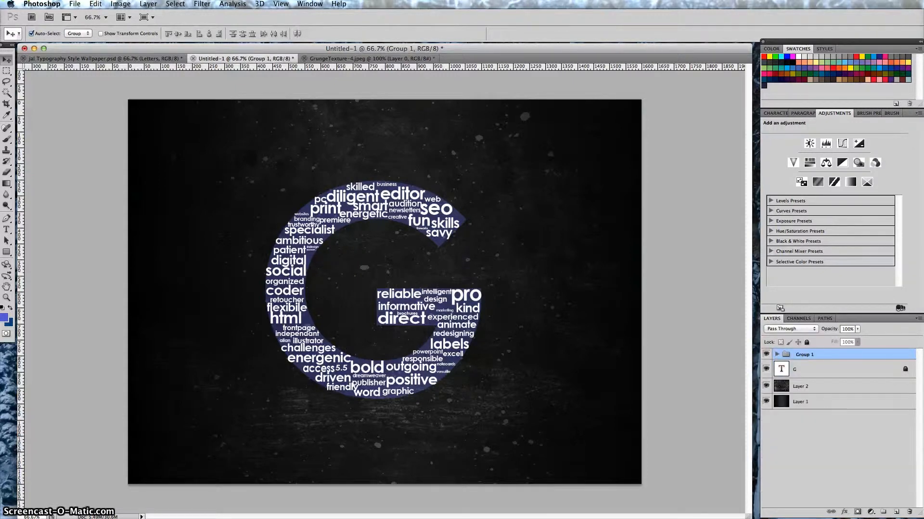
double_click(813, 356)
click(837, 355)
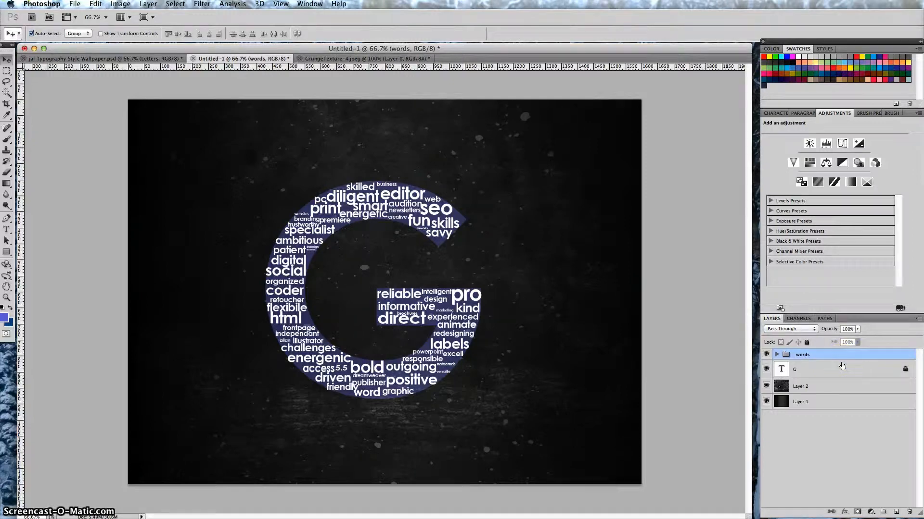
- Duplicate the "words" group and merge the copy into a single layer
right_click(847, 356)
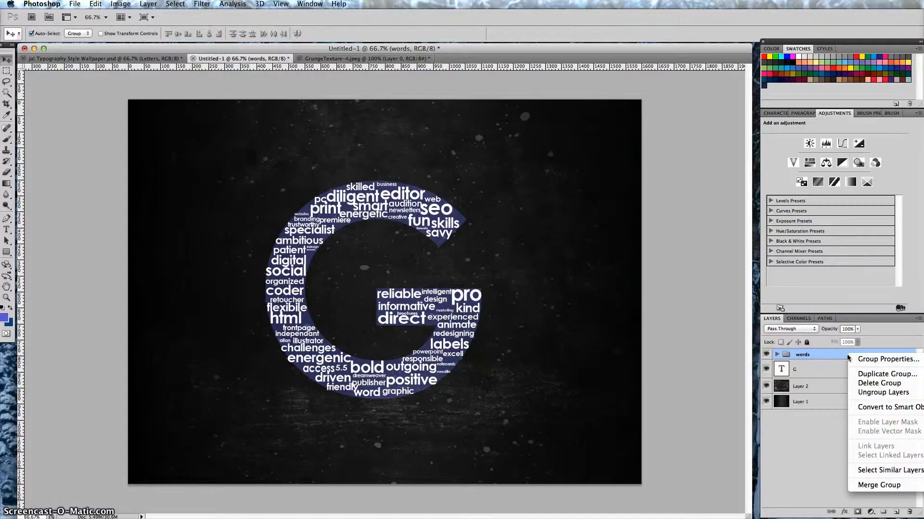
click(826, 356)
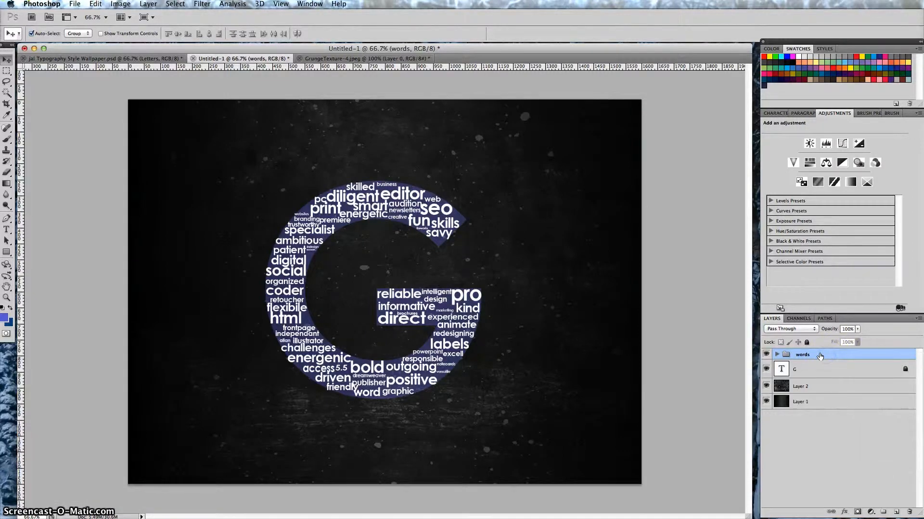
drag(820, 356, 897, 511)
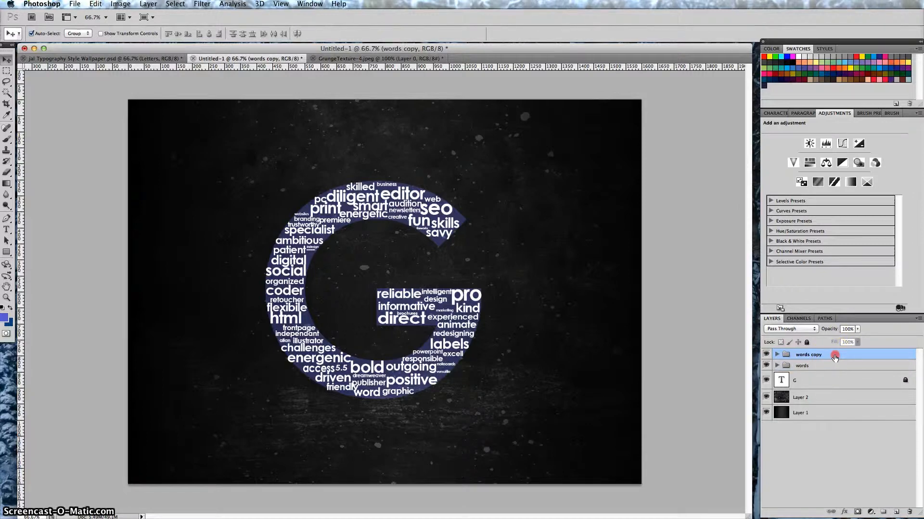
right_click(834, 355)
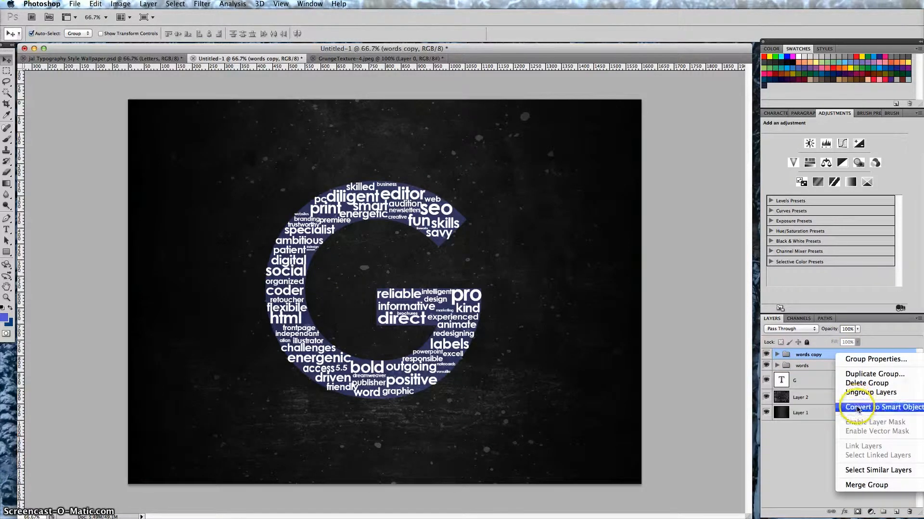
click(872, 487)
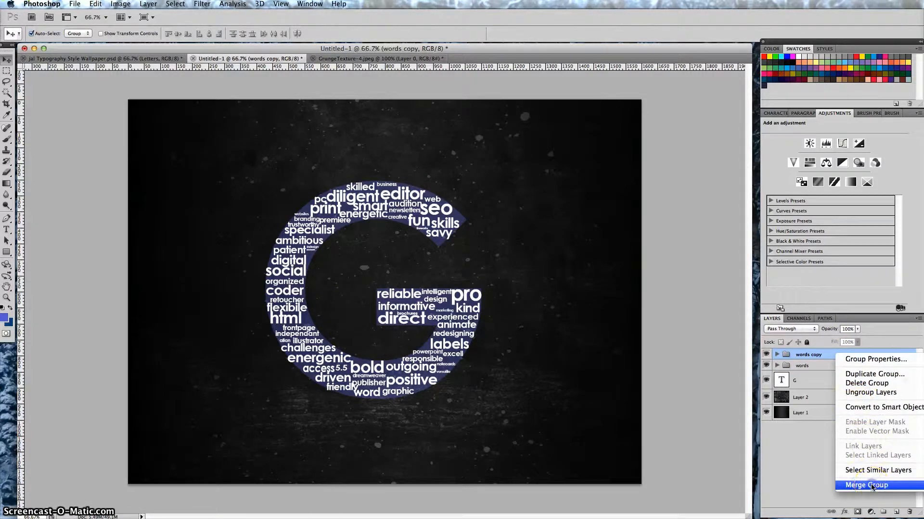
click(845, 359)
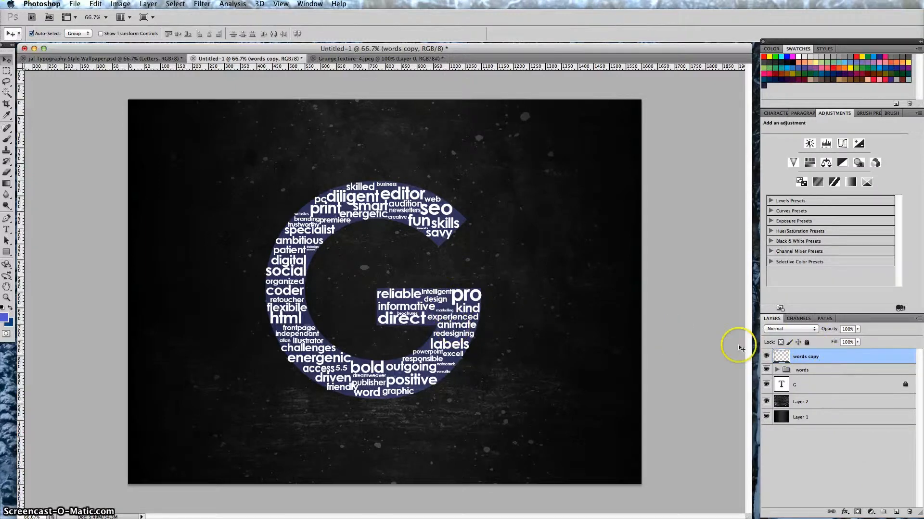
- Add a Gradient Overlay layer style to the merged "words copy" layer
click(813, 371)
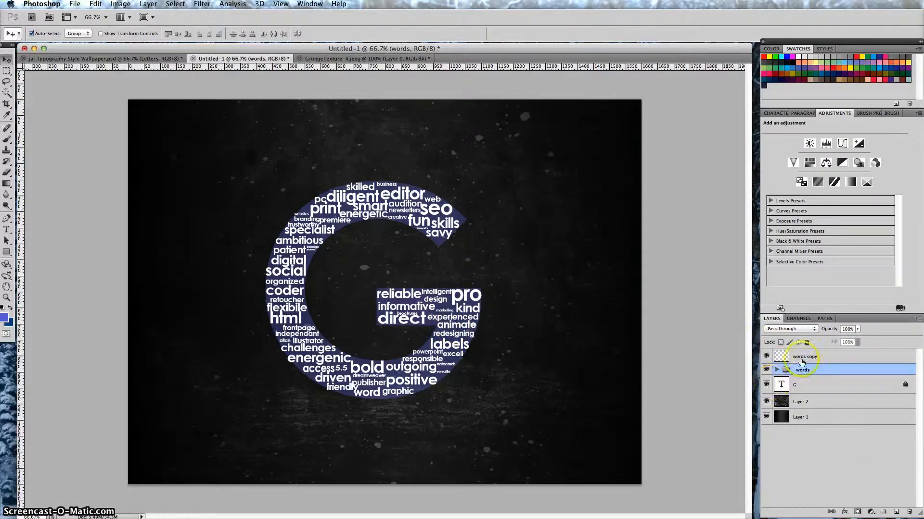
click(811, 357)
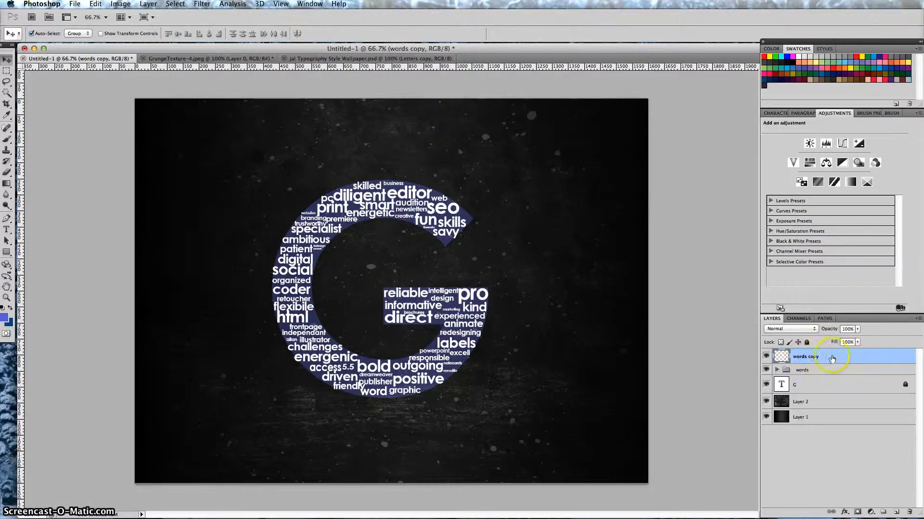
double_click(850, 360)
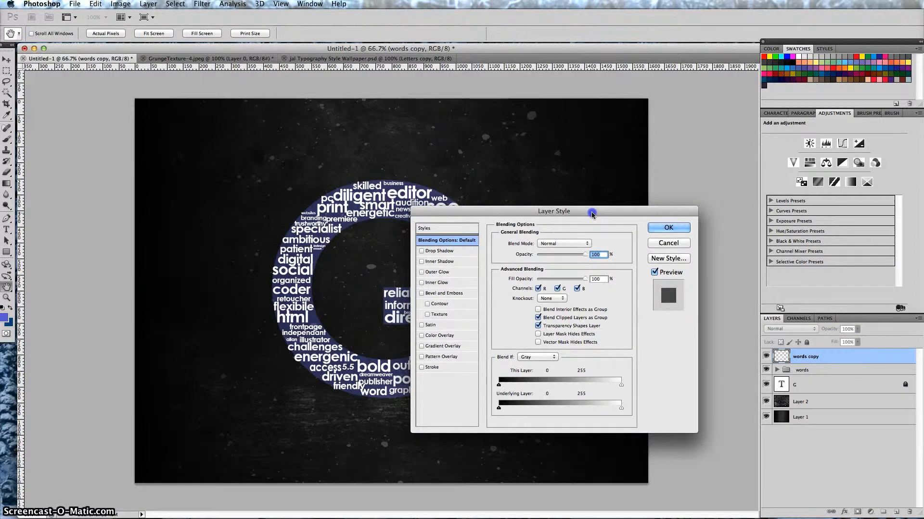
click(438, 348)
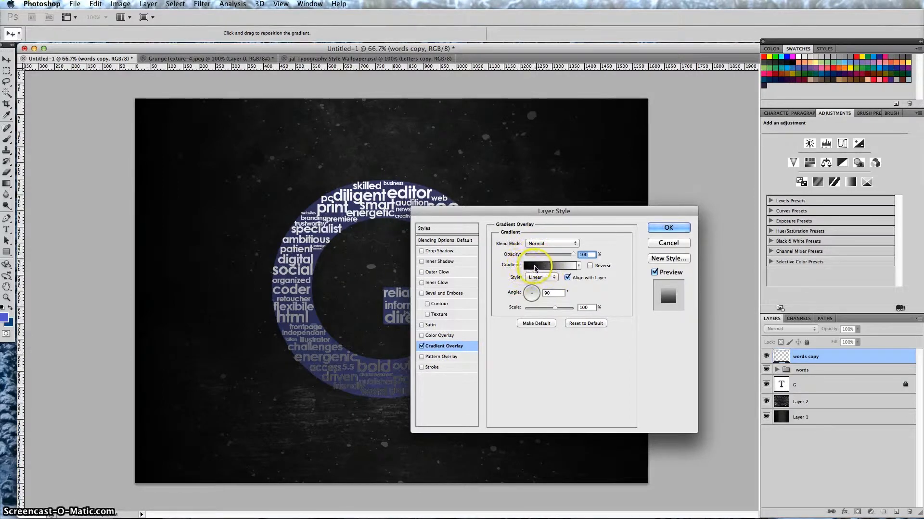
- Set the starting colour stop of the overlay's gradient to magenta, #bd2184
click(535, 267)
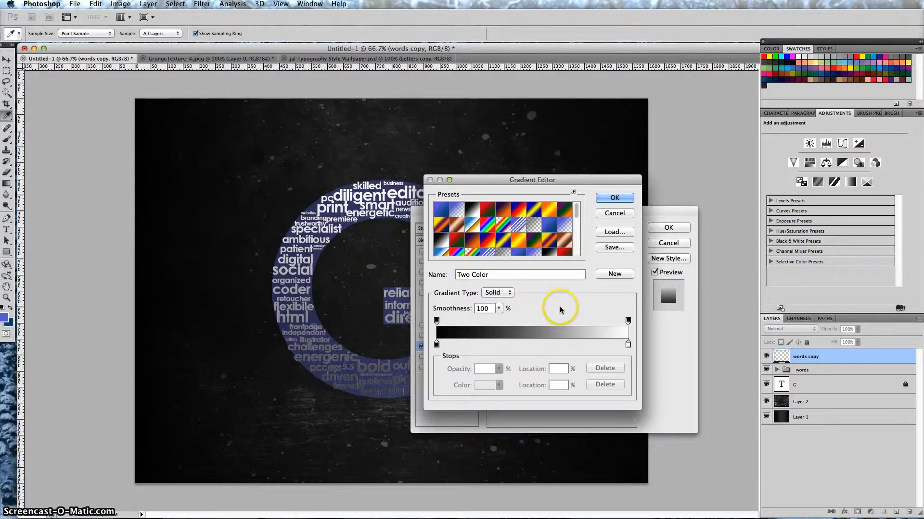
click(436, 344)
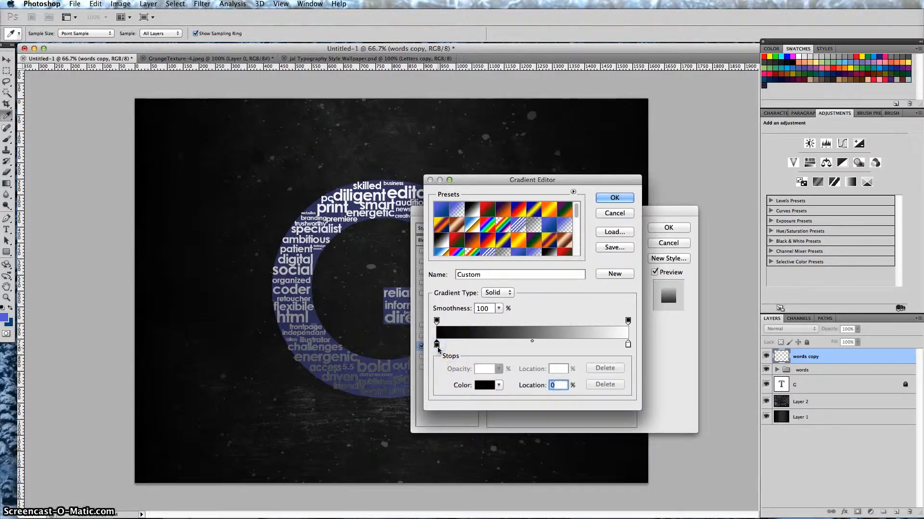
click(485, 385)
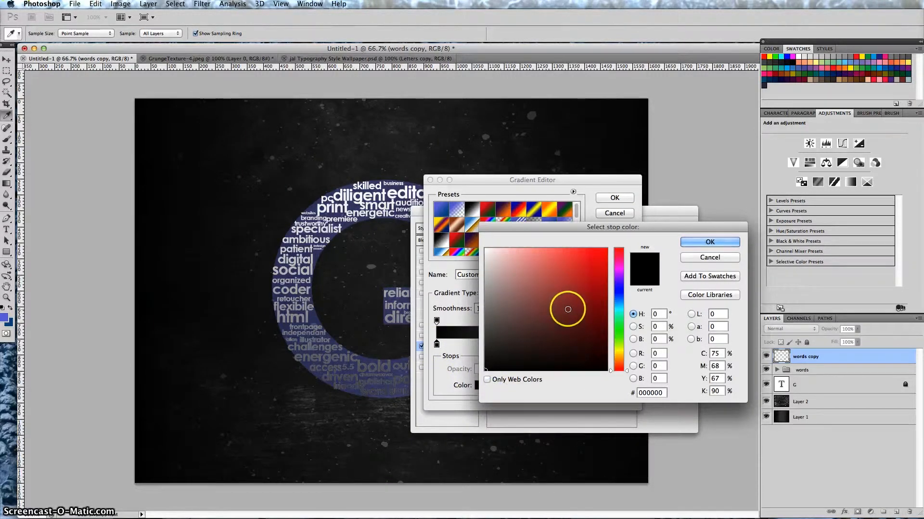
click(619, 263)
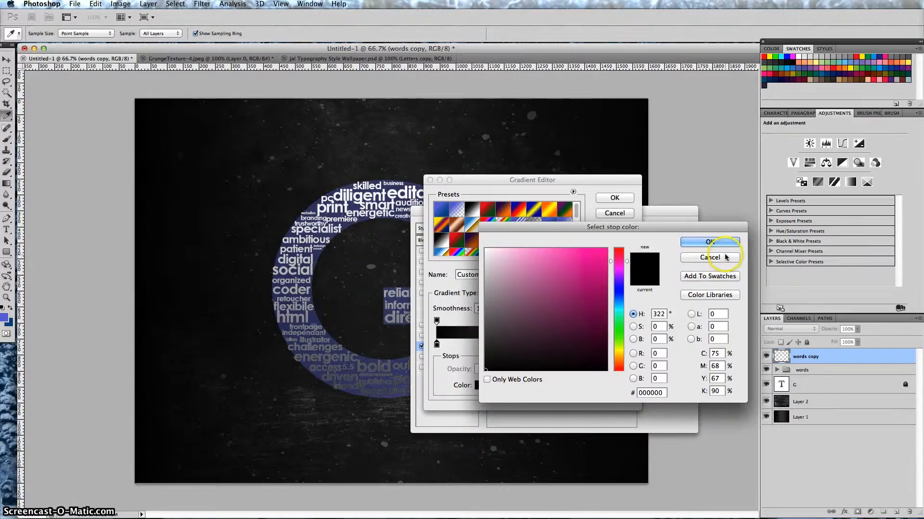
click(710, 242)
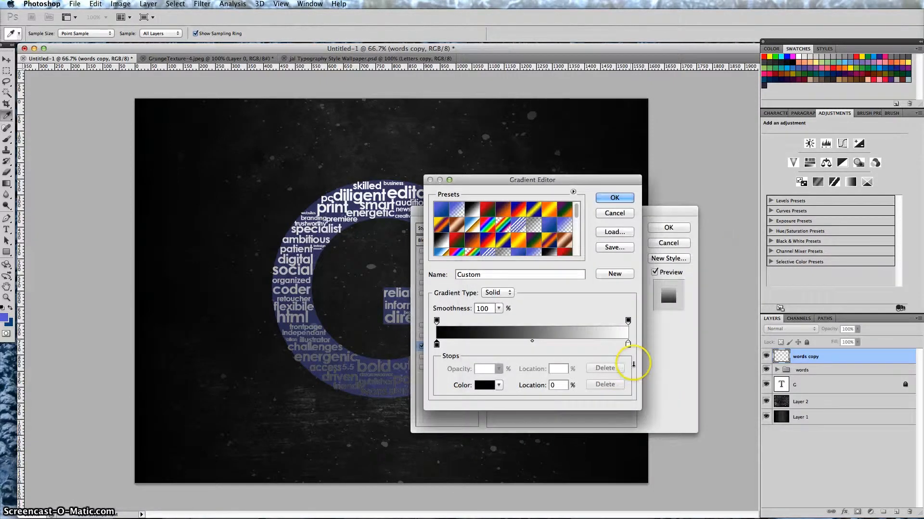
click(485, 385)
click(584, 280)
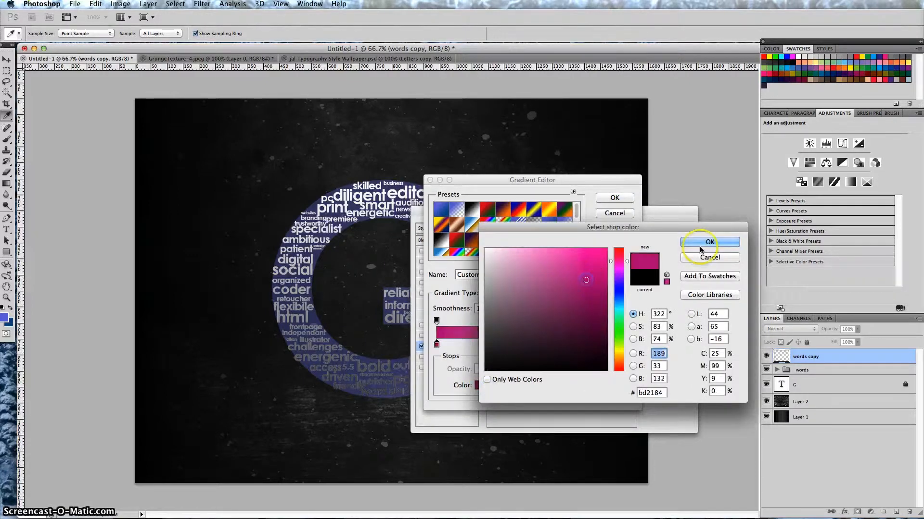
click(707, 242)
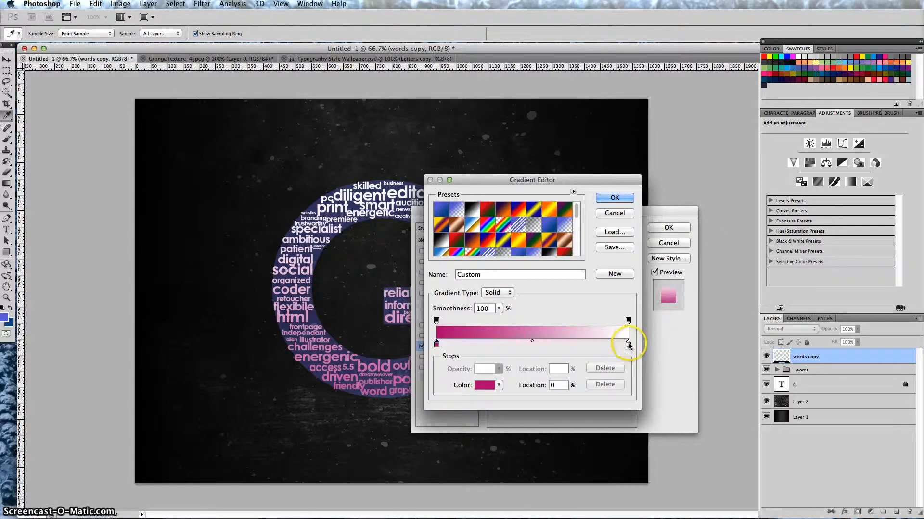
click(628, 344)
click(486, 385)
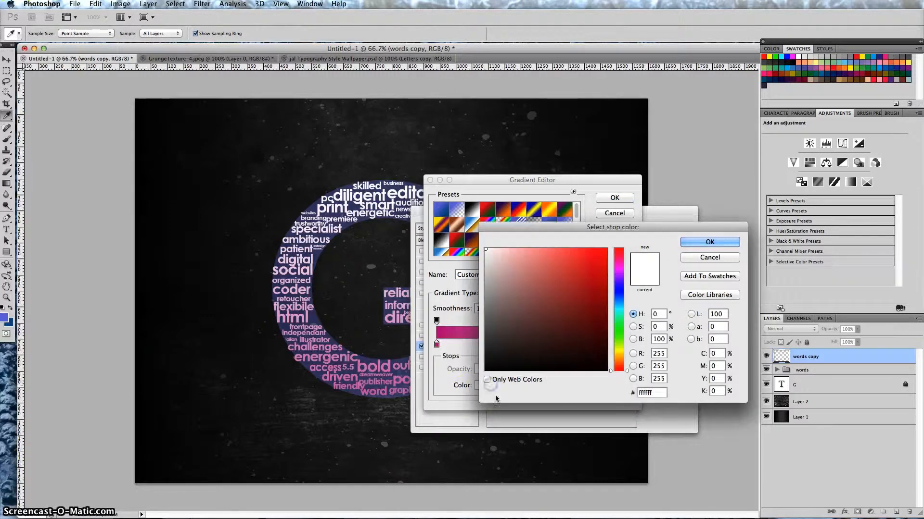
click(622, 330)
click(709, 242)
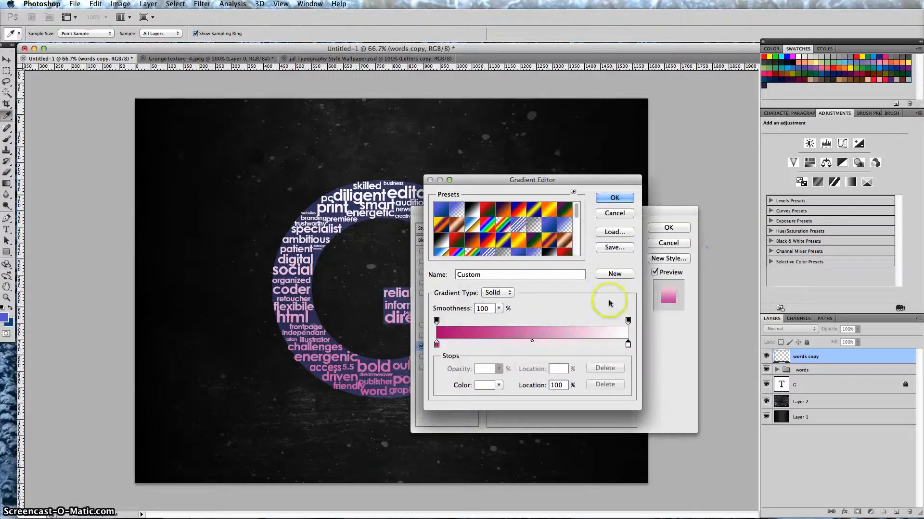
- Set the ending colour stop of the overlay's gradient to green, #1ed922, and apply the layer style to "words copy"
double_click(628, 344)
click(626, 347)
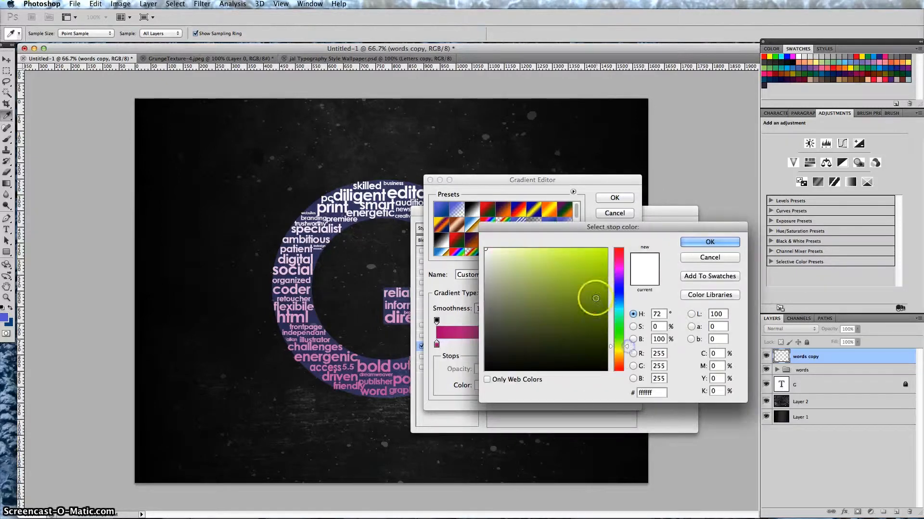
click(621, 330)
click(591, 266)
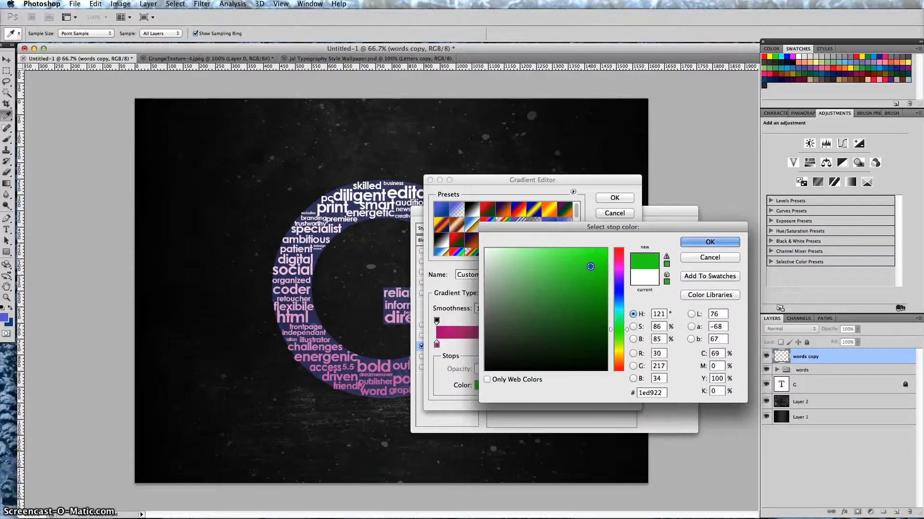
click(710, 242)
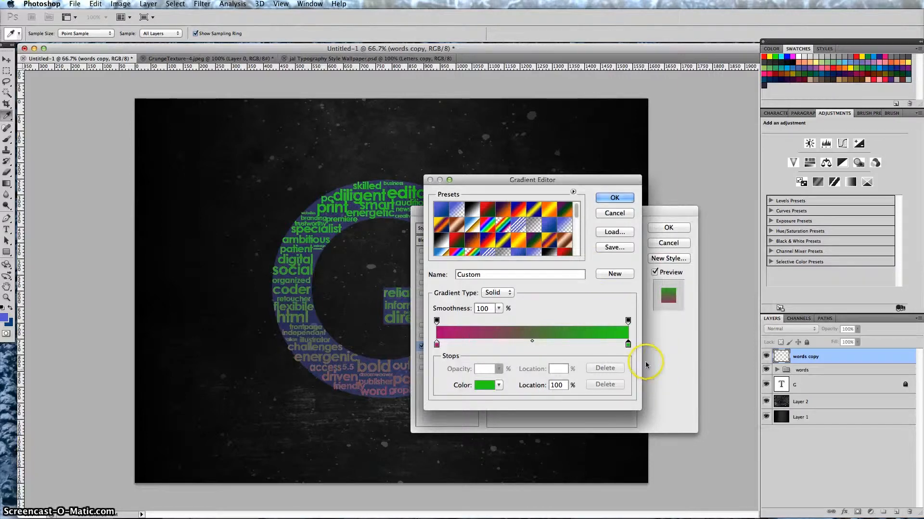
click(615, 199)
click(669, 226)
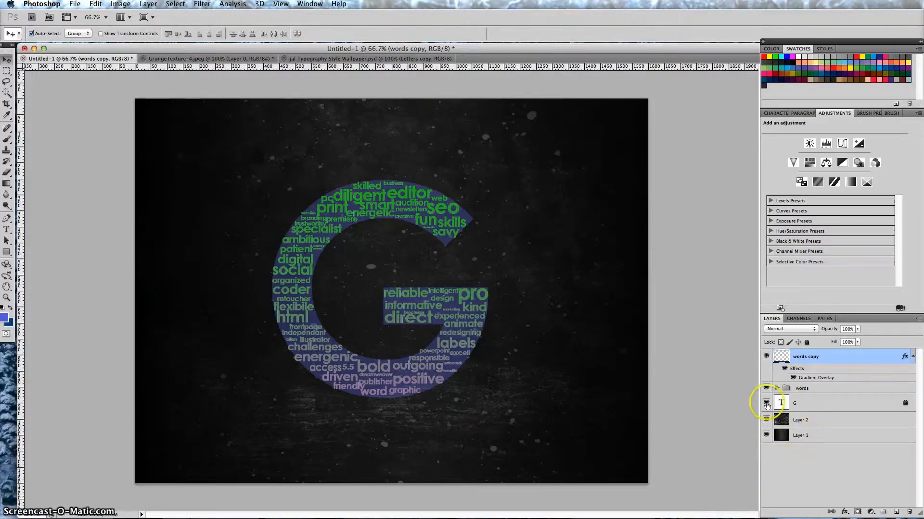
- Hide the locked G text layer
click(853, 406)
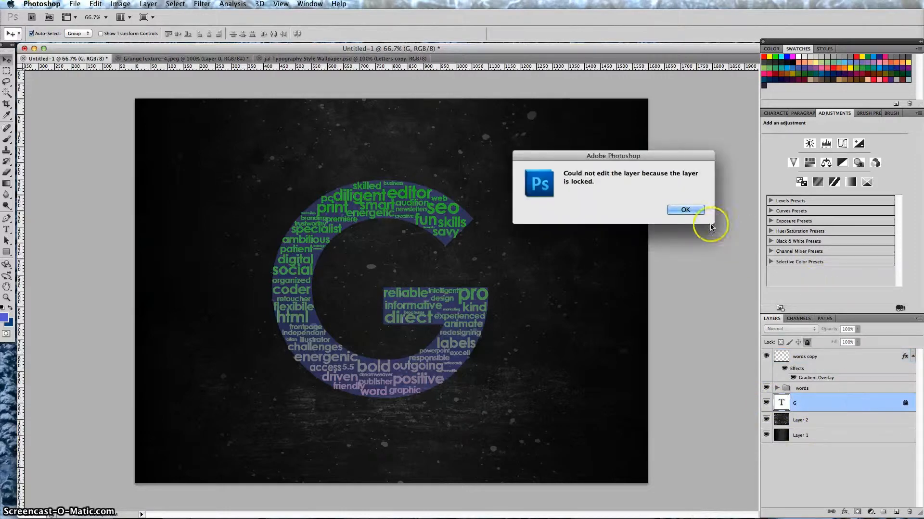
click(808, 212)
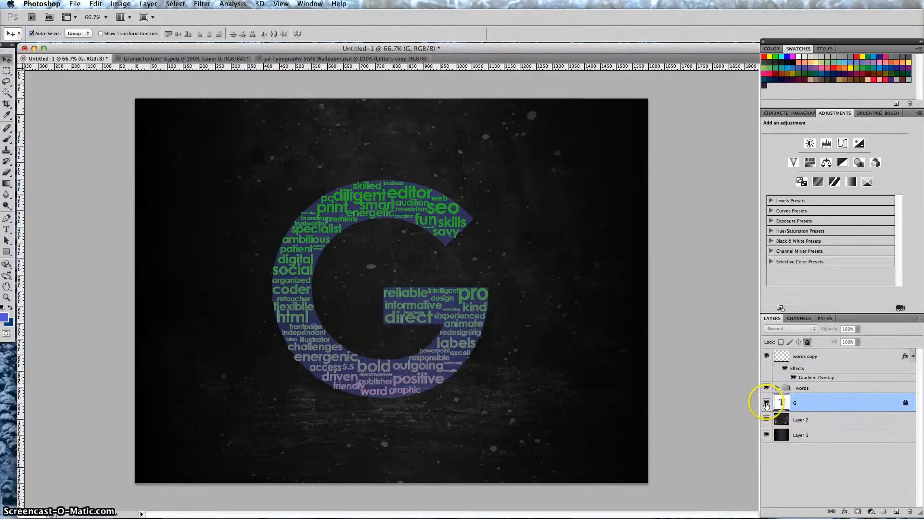
click(766, 404)
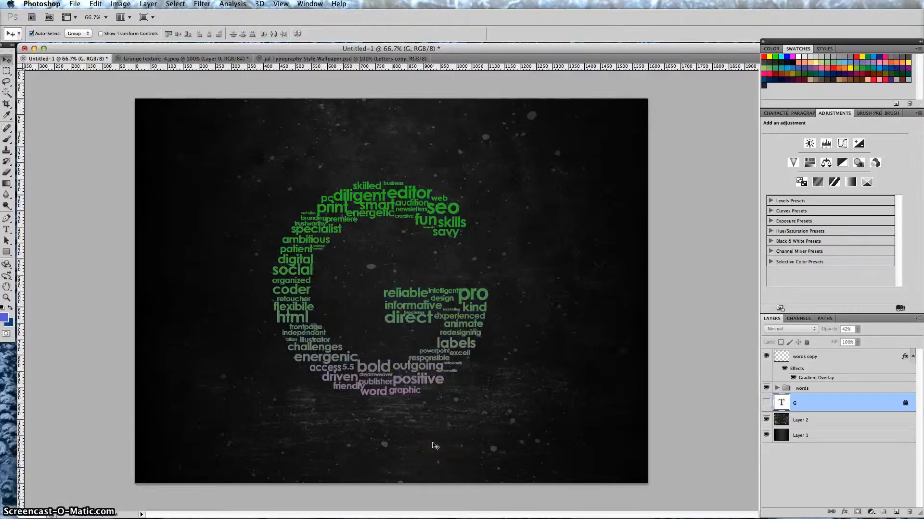
- Start a new text line below the word-filled G and set its font size to 50 pt
click(7, 231)
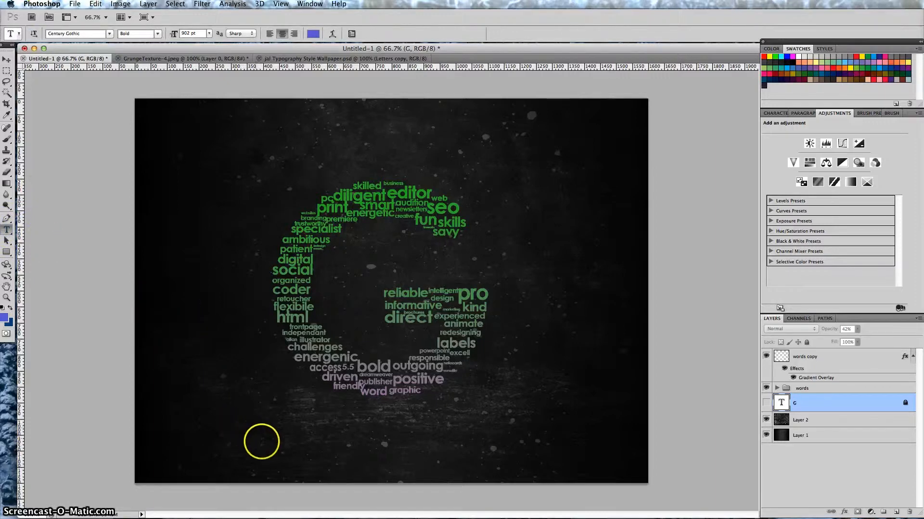
click(314, 444)
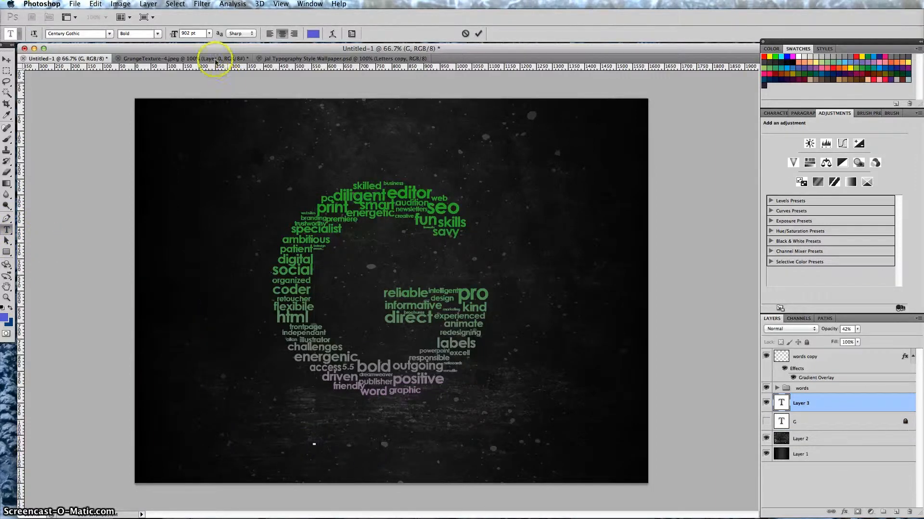
drag(170, 34, 135, 35)
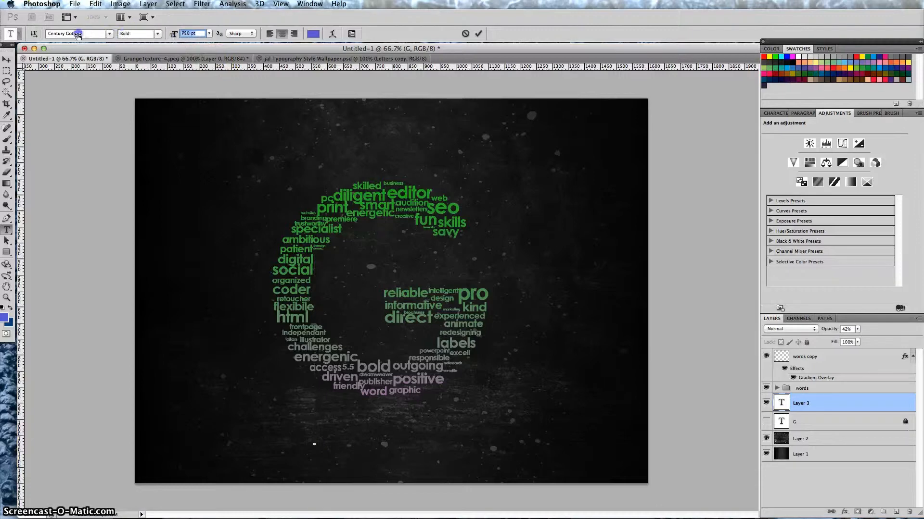
click(192, 33)
text(50)
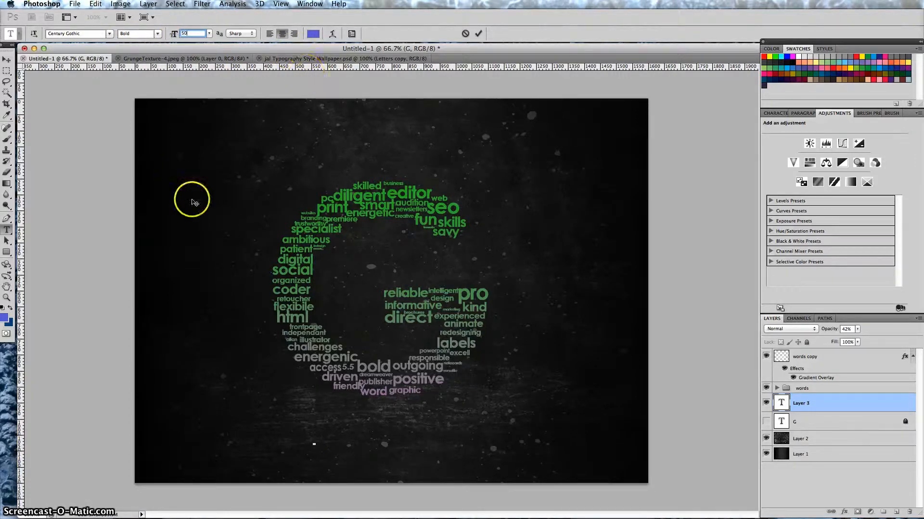
- Set the new text's colour to white and its font style to Bold Italic
click(313, 33)
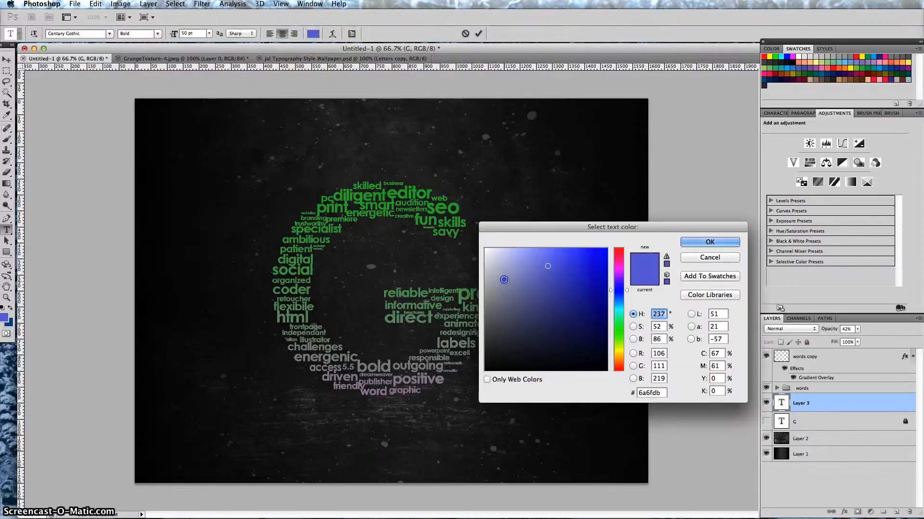
click(485, 249)
click(695, 243)
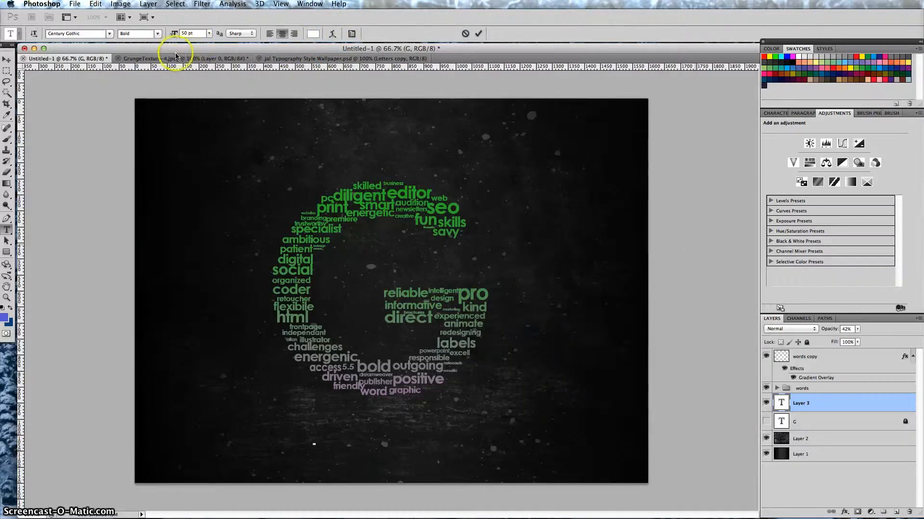
click(158, 34)
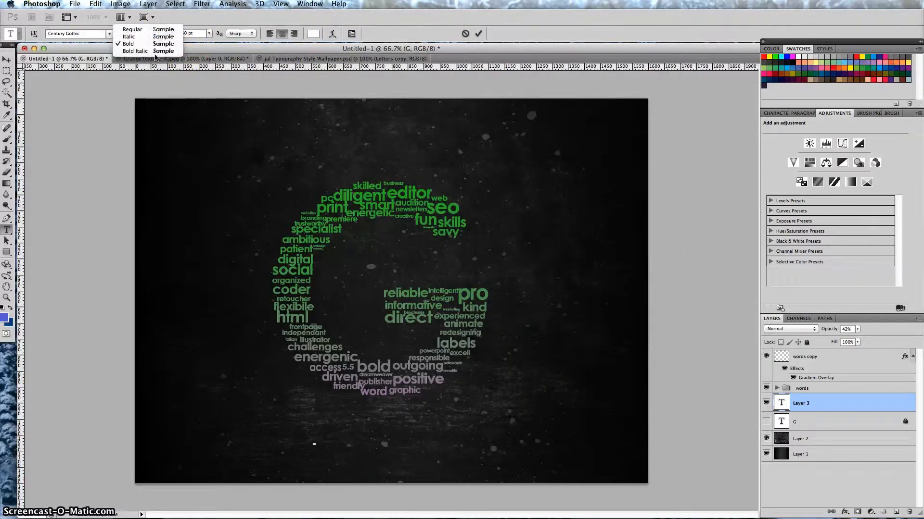
click(158, 51)
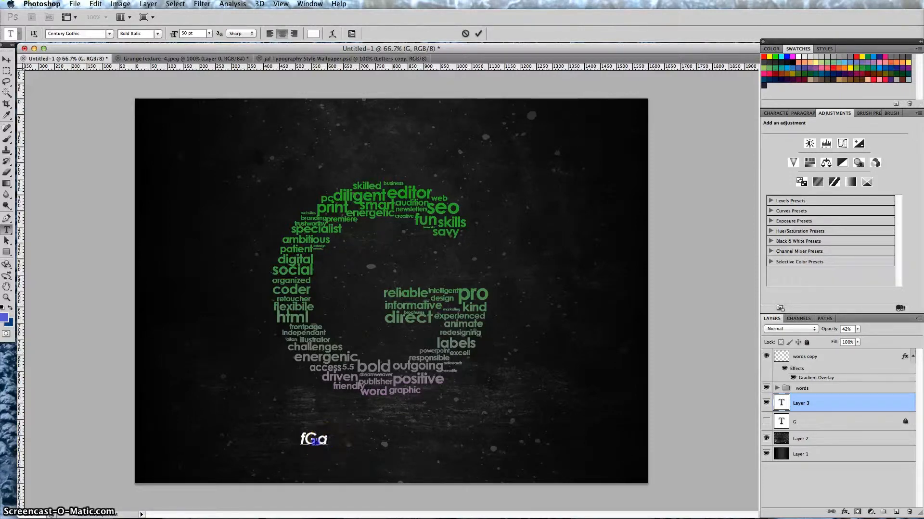
- Enter the first name as the text, and enlarge it with Free Transform, roughly centred beneath the G
text(Gary)
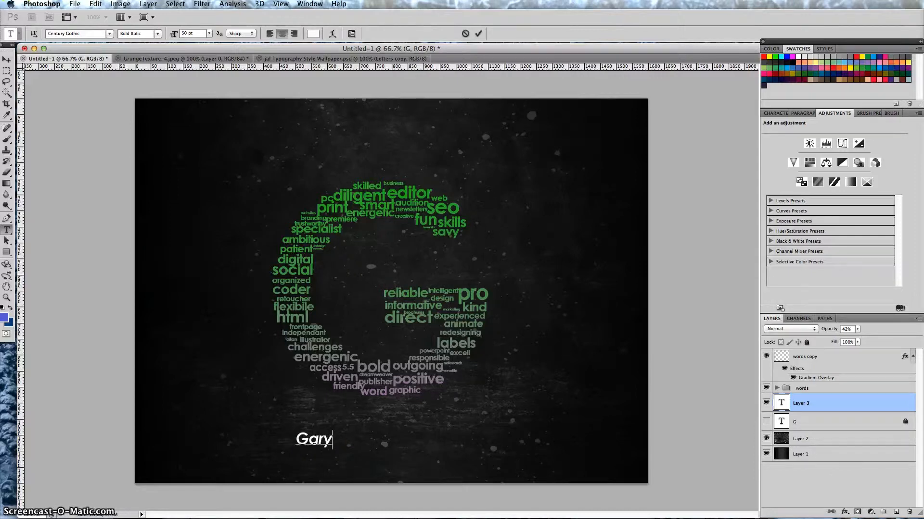
click(478, 35)
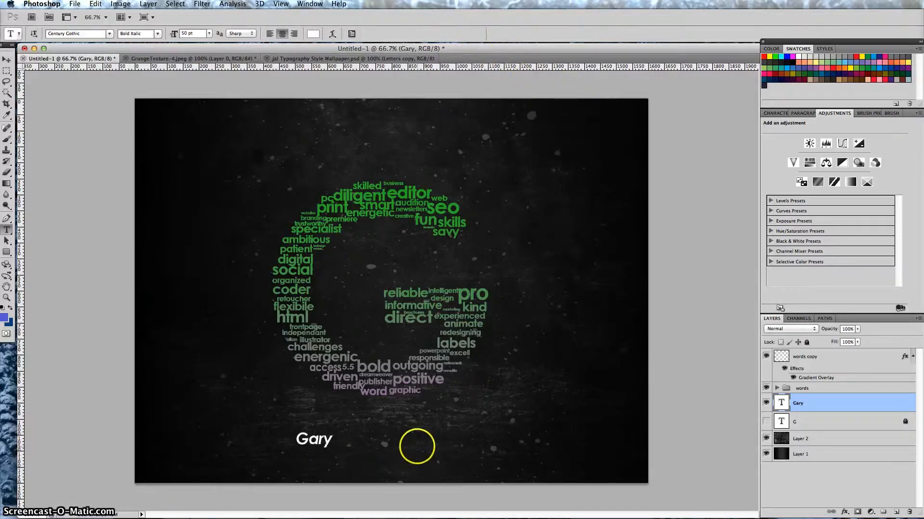
click(7, 61)
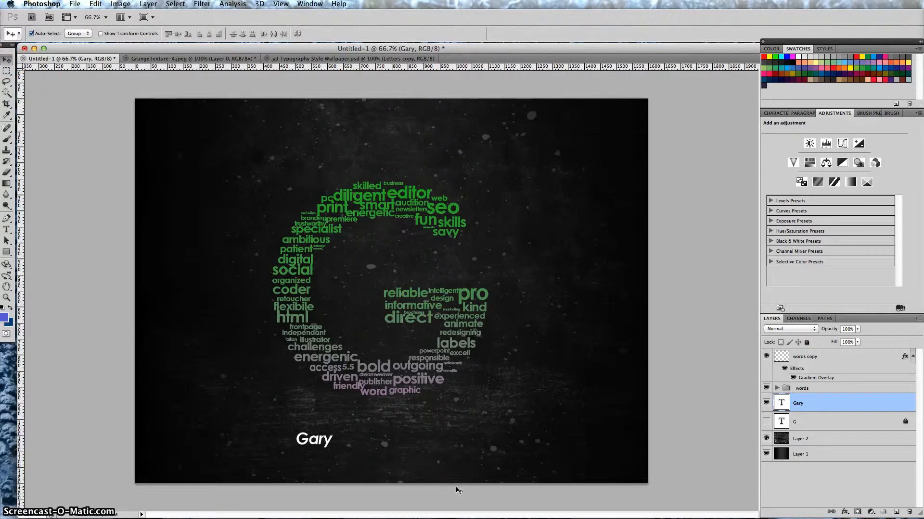
key(super+t)
drag(331, 451, 410, 445)
click(478, 46)
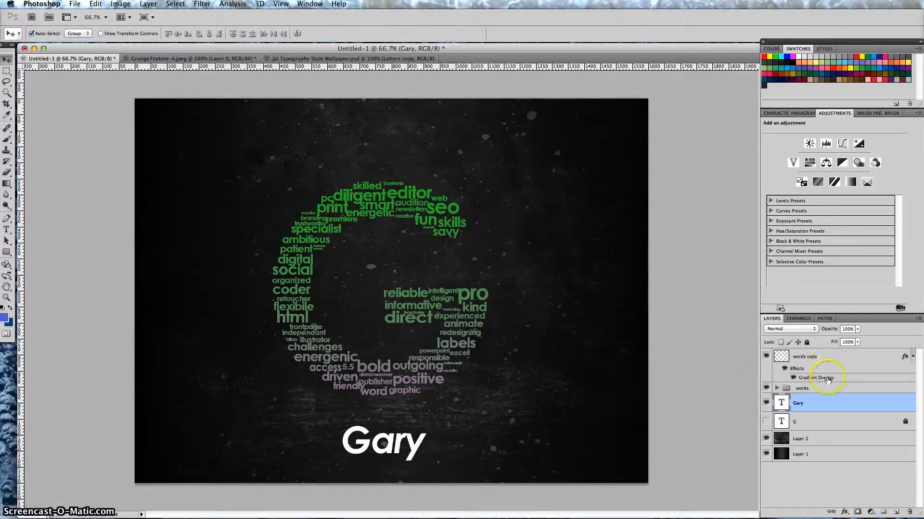
- Add a Gradient Overlay to the name's text layer and set the gradient's starting stop to green, #27da27
double_click(847, 405)
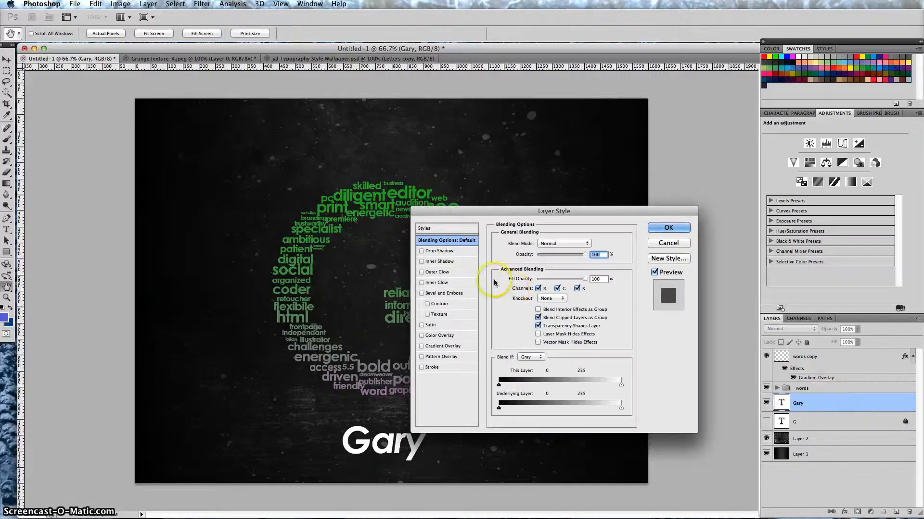
click(447, 346)
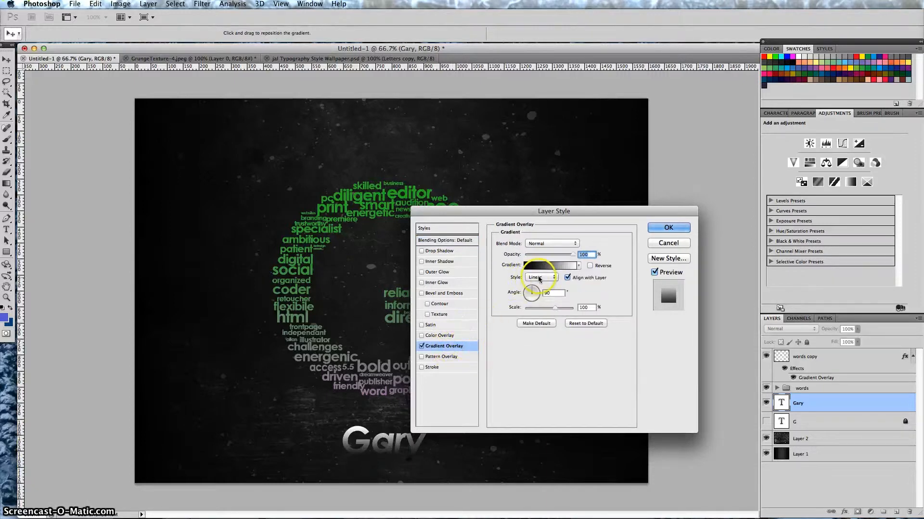
click(543, 267)
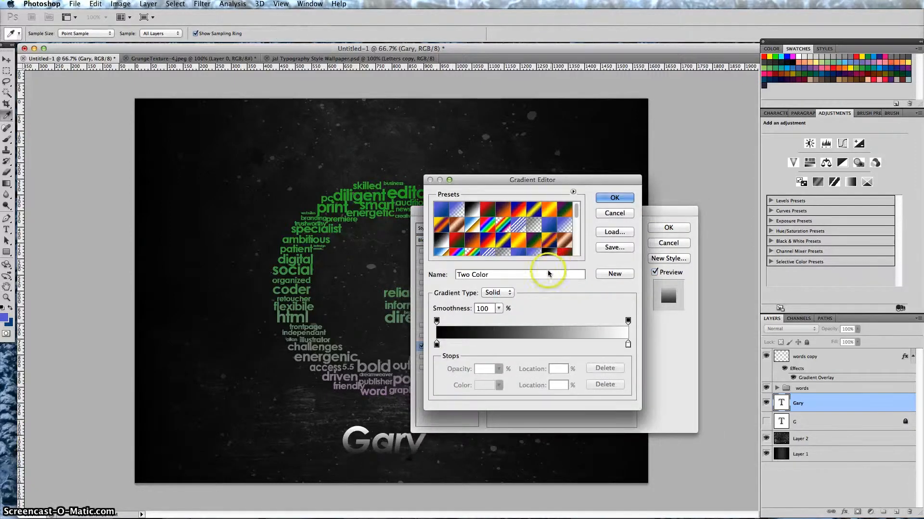
click(436, 344)
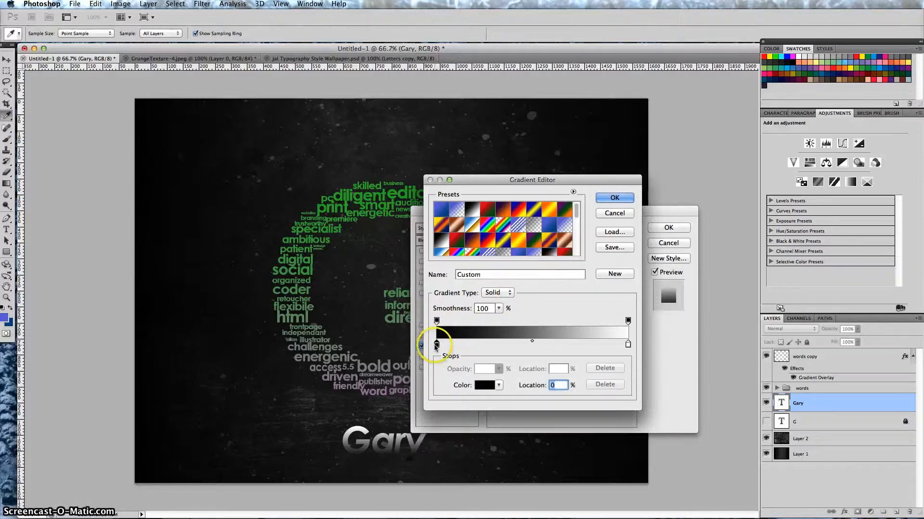
click(481, 385)
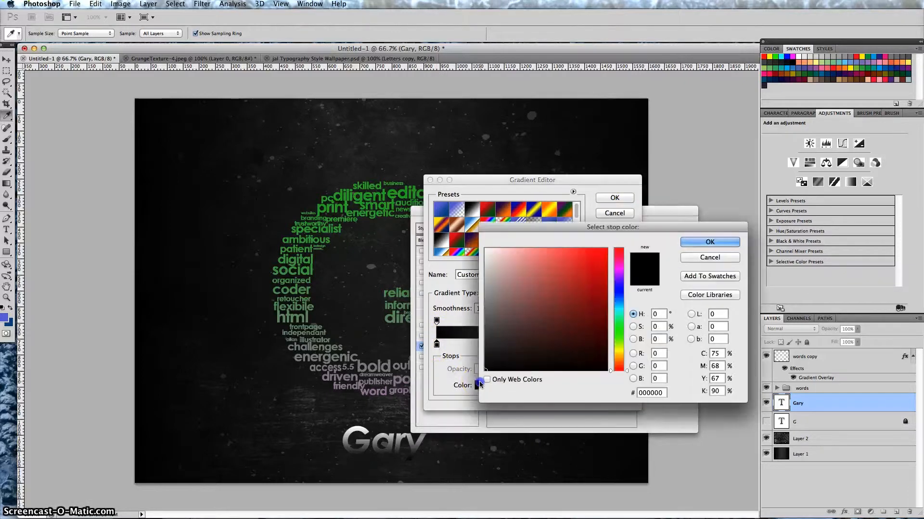
click(618, 330)
click(585, 265)
click(715, 244)
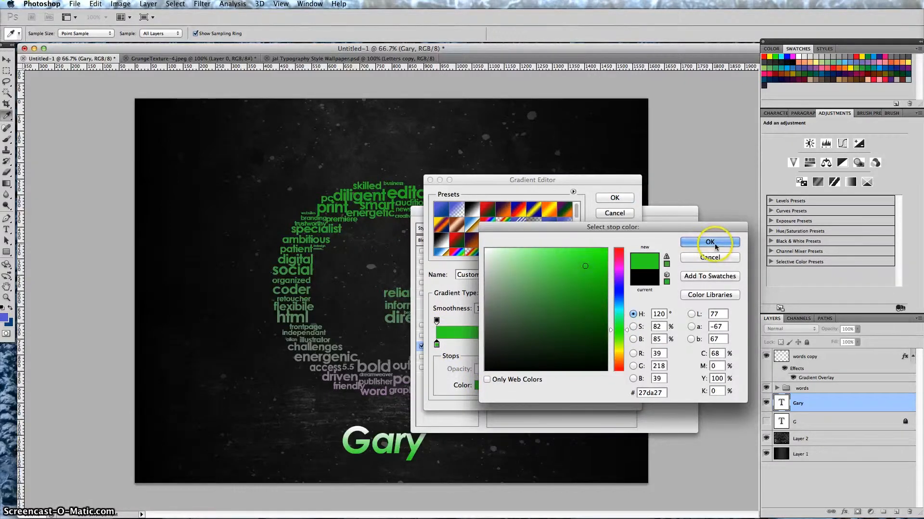
- Set the ending stop of the name's gradient to magenta, #d222d4, and apply the layer style
click(627, 344)
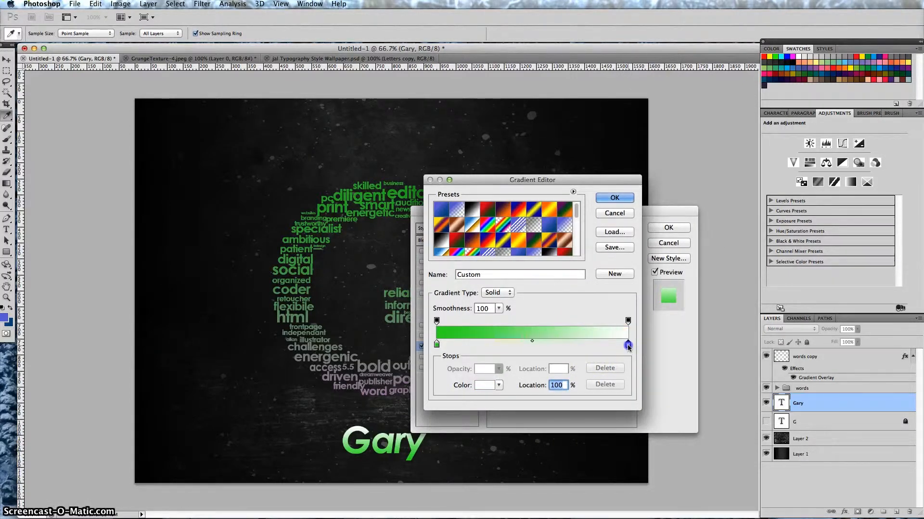
click(488, 386)
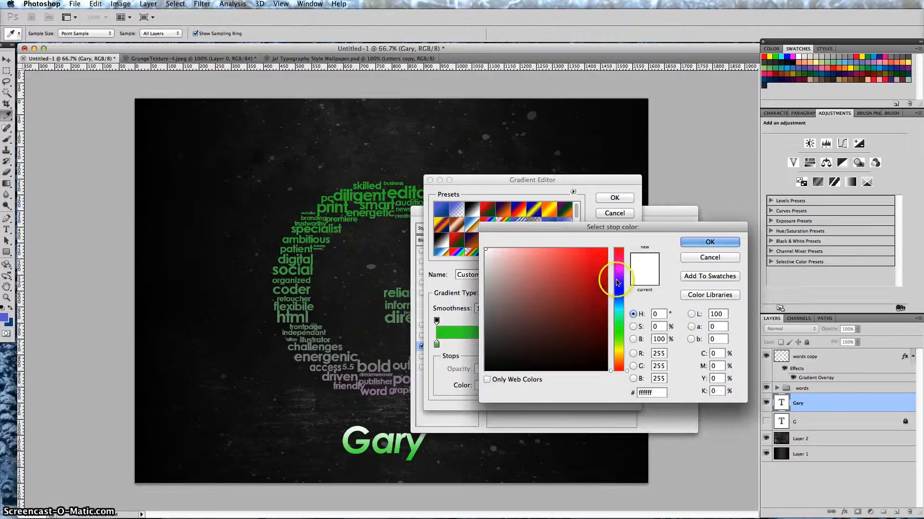
click(619, 269)
click(587, 269)
click(702, 243)
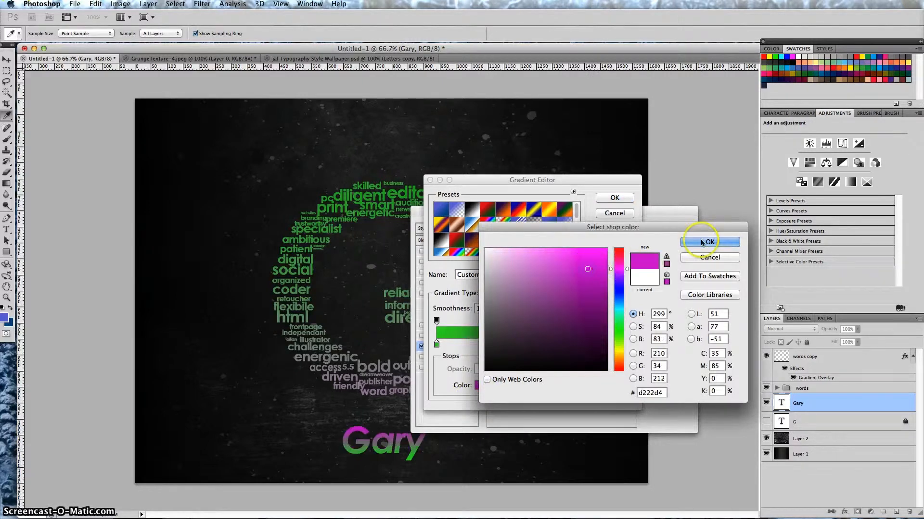
click(702, 243)
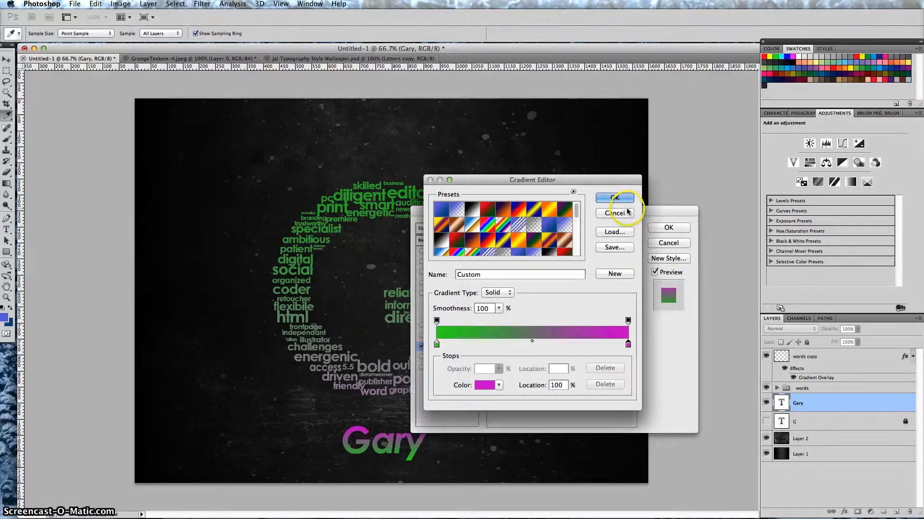
click(674, 227)
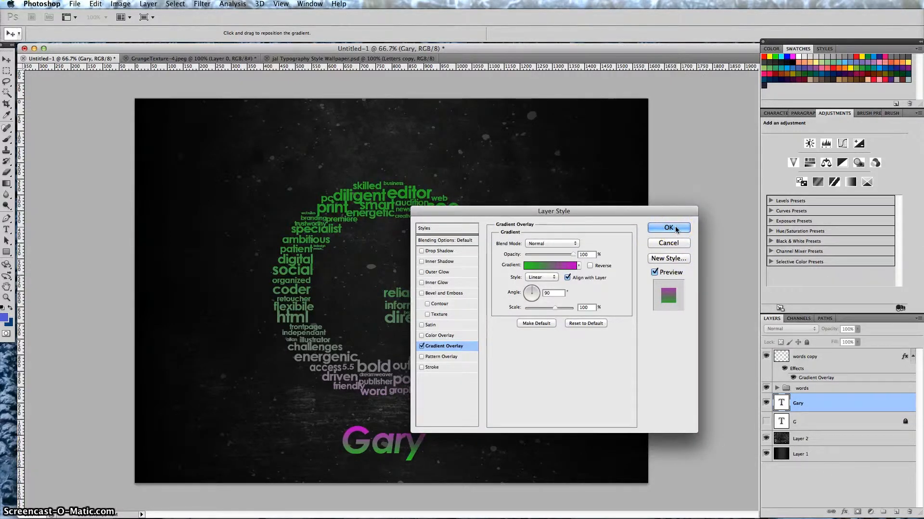
click(674, 226)
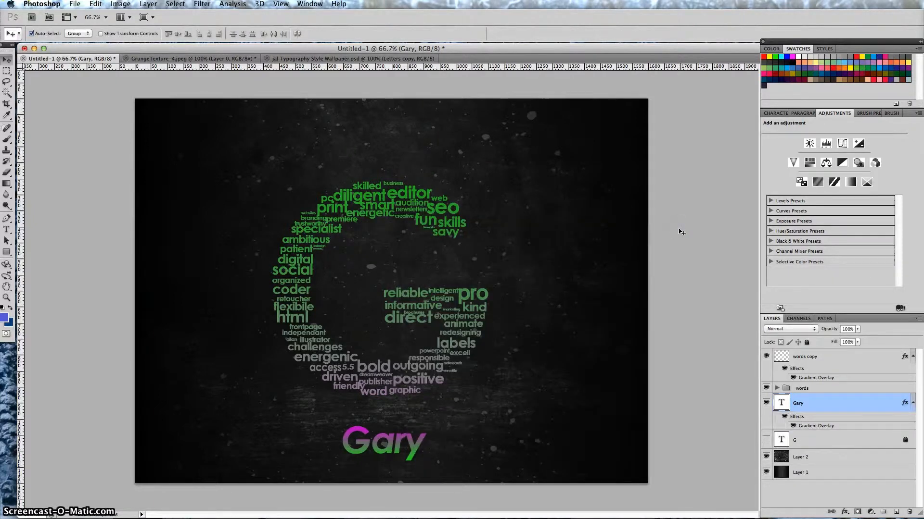
- Add a new layer above the words copy layer
click(846, 401)
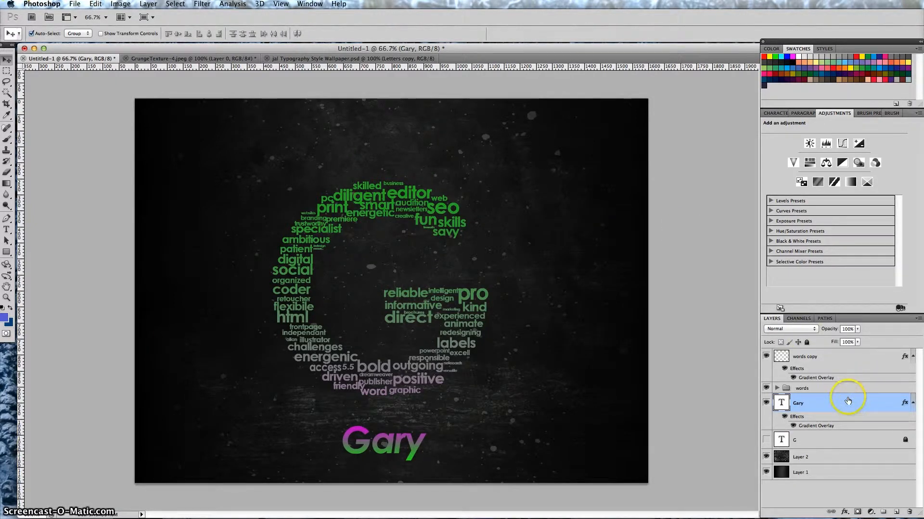
click(837, 357)
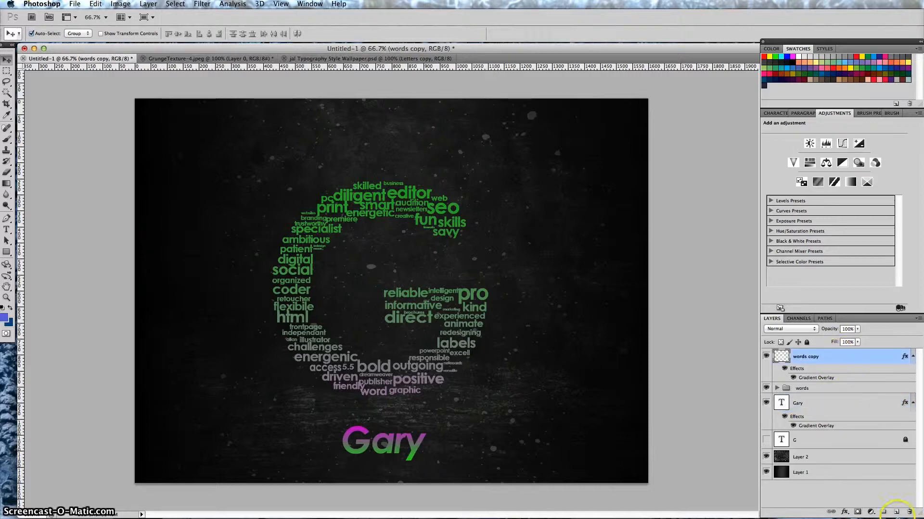
click(896, 512)
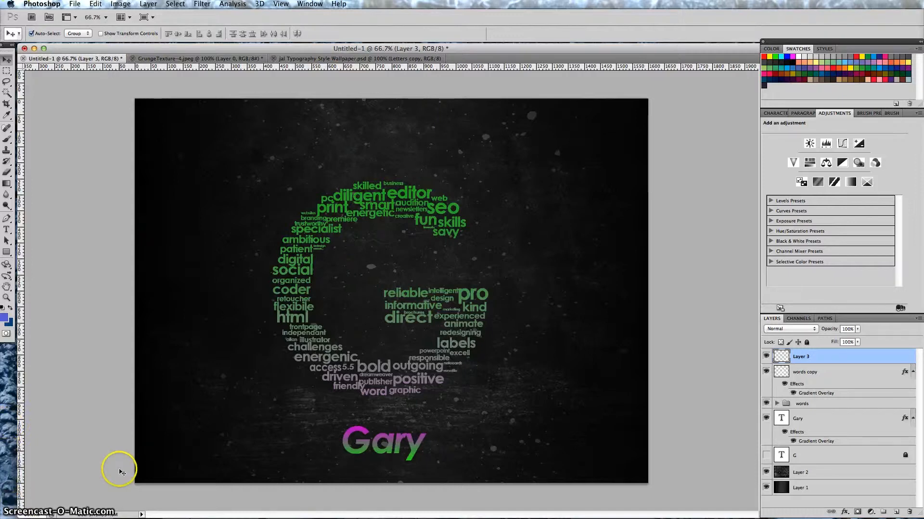
- Set the foreground colour to green and fill Layer 3 with the Clouds render filter
click(6, 319)
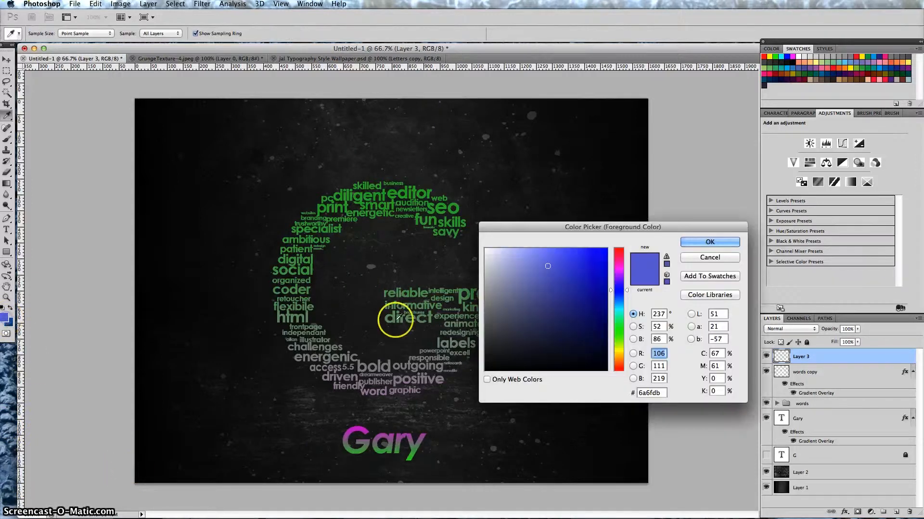
click(620, 330)
click(585, 275)
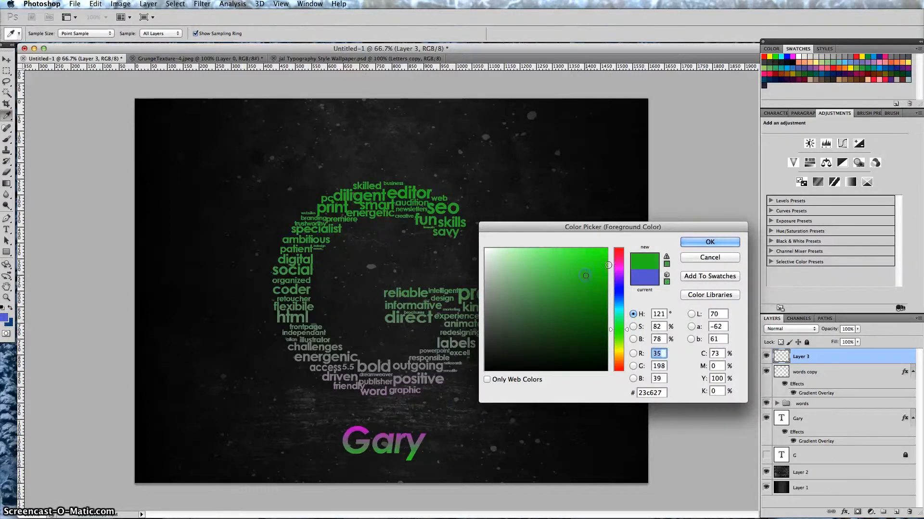
click(691, 244)
key(v)
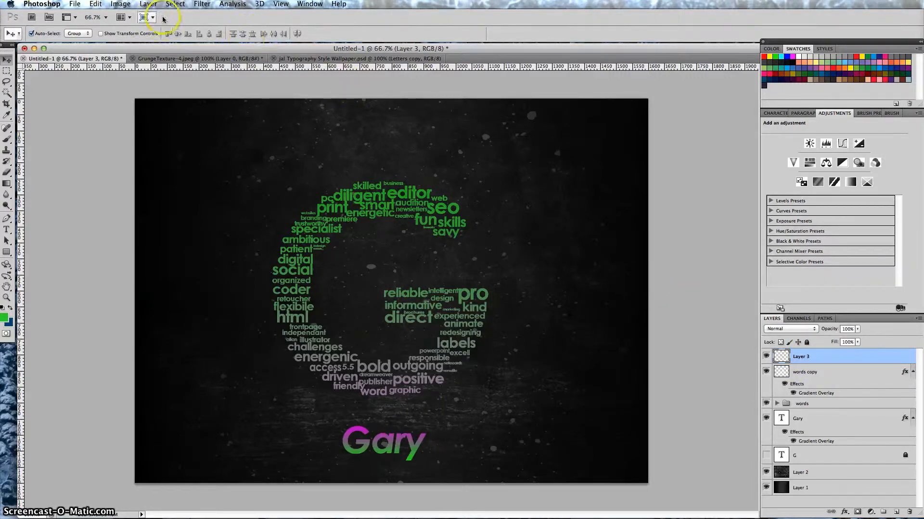
click(202, 4)
mouse_move(228, 143)
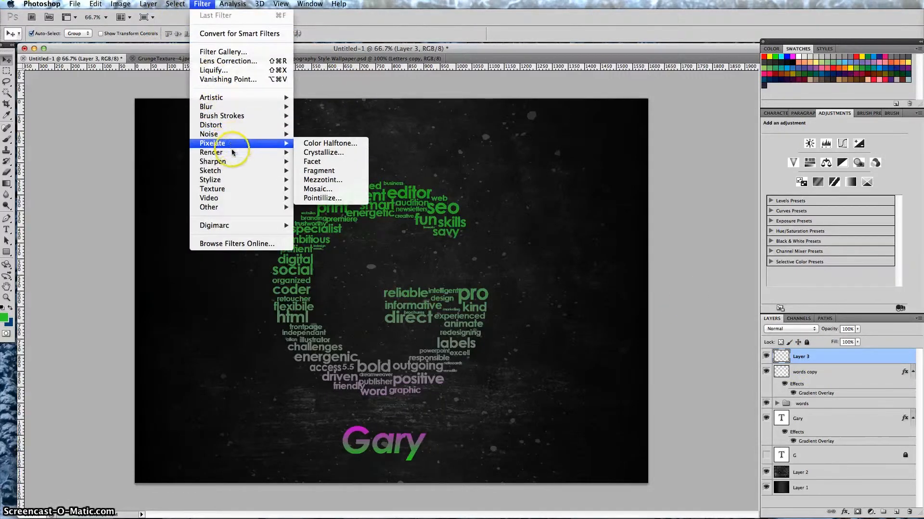
click(312, 152)
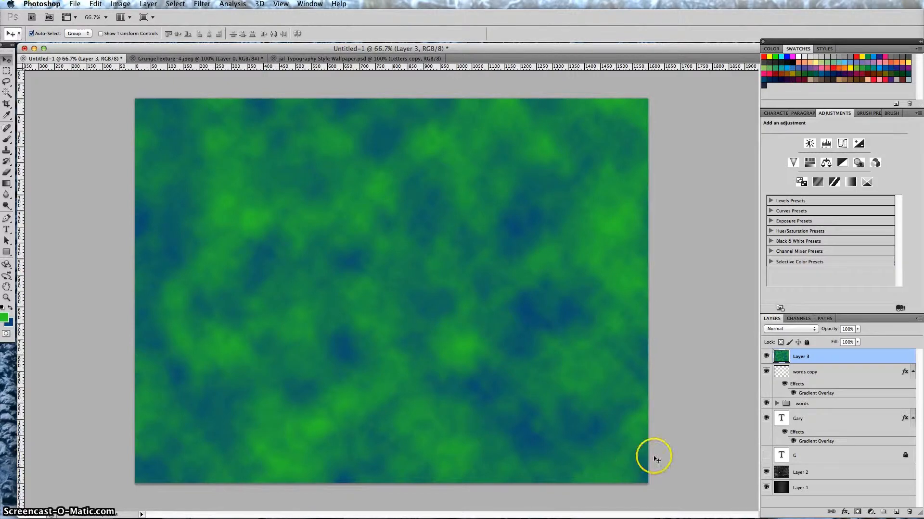
- Add another new layer on top and render Clouds on it using a magenta foreground colour
click(894, 513)
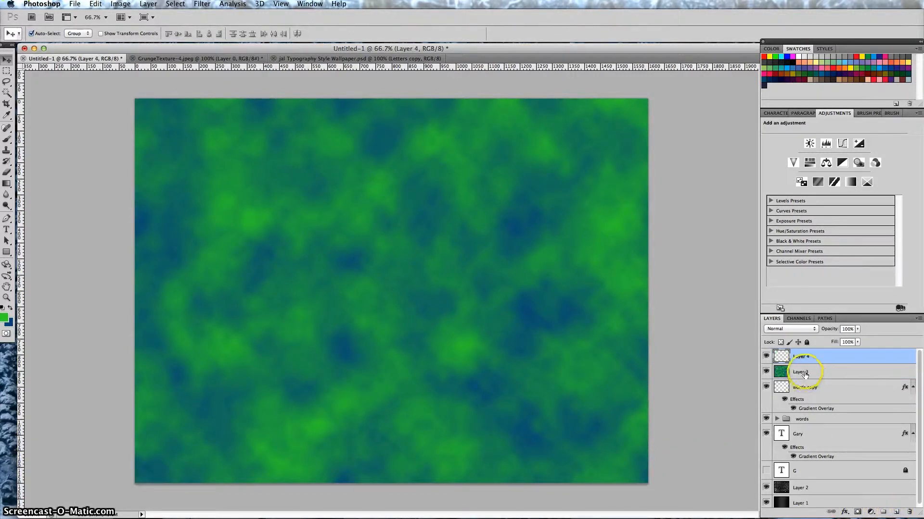
click(4, 318)
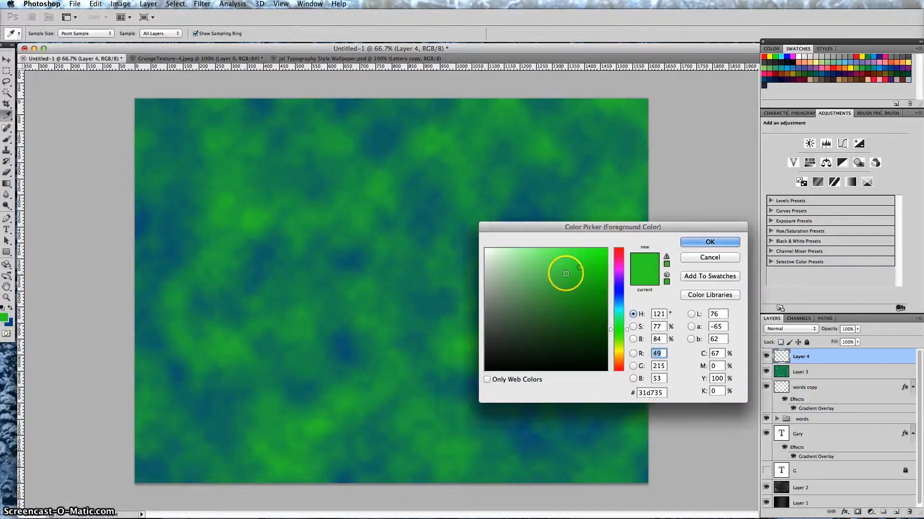
click(618, 266)
click(717, 242)
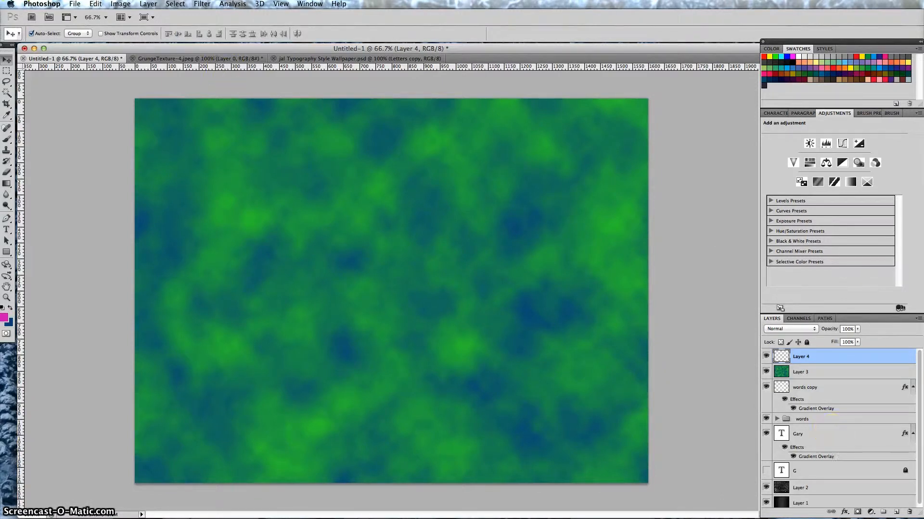
click(202, 4)
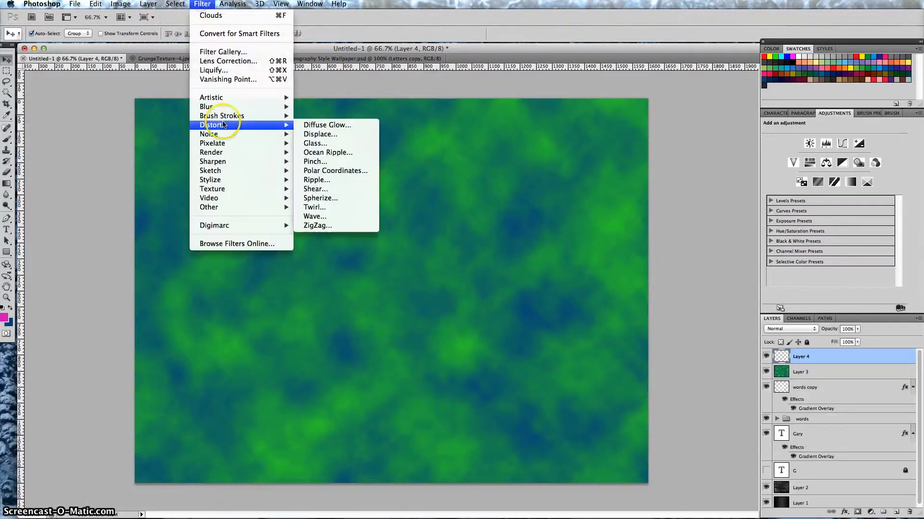
mouse_move(225, 155)
click(330, 149)
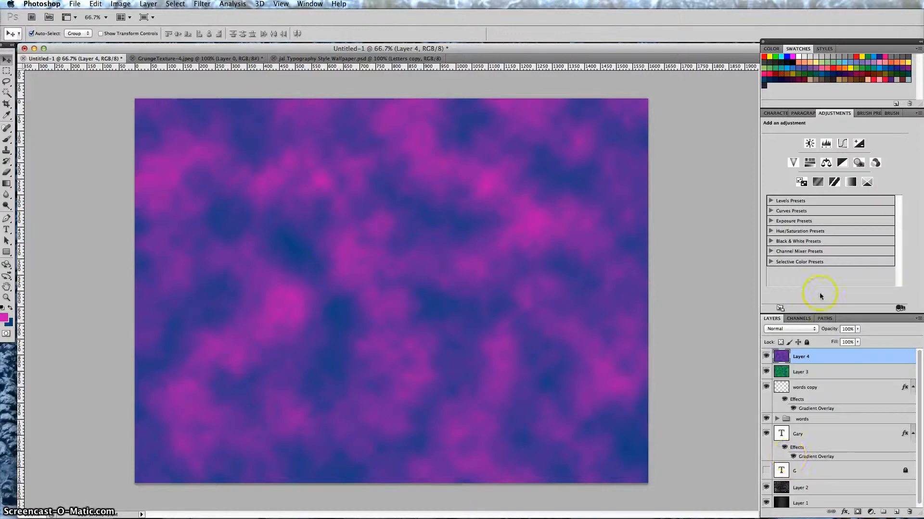
- Lower the opacity of the magenta cloud layer to 61% and the green cloud layer to 53%
drag(812, 329, 811, 329)
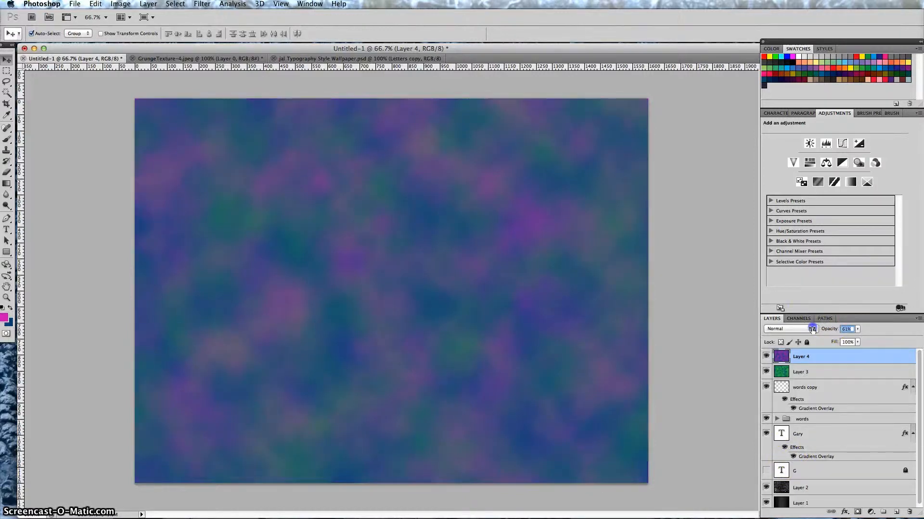
click(826, 372)
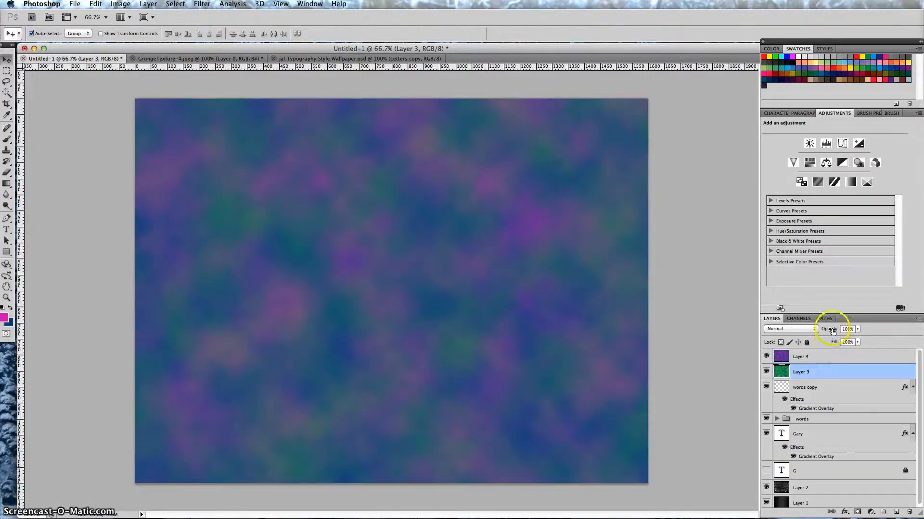
drag(814, 329, 810, 330)
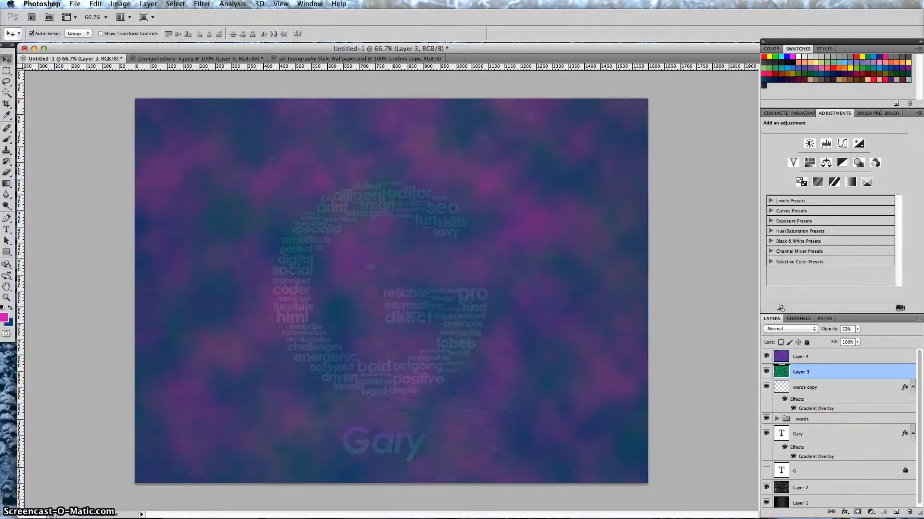
- Add a layer mask to Layer 3 and paint out the green clouds around the canvas edges with a black 600 px brush
click(857, 514)
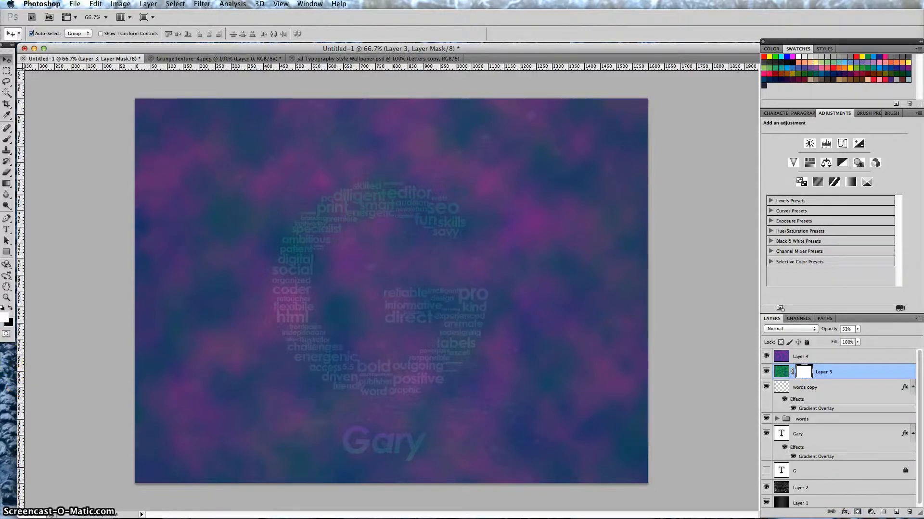
click(6, 140)
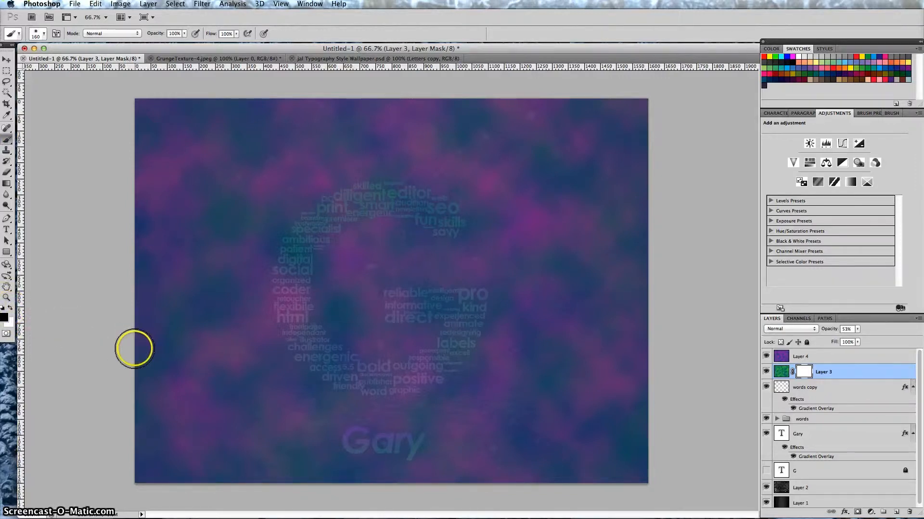
key(bracketright)
key(bracketright)
key(bracketright)
key(bracketright)
key(bracketright)
key(bracketright)
key(bracketright)
mouse_move(173, 420)
mouse_down()
mouse_move(156, 372)
mouse_move(136, 258)
mouse_move(142, 156)
mouse_move(190, 115)
mouse_move(168, 186)
mouse_move(156, 325)
mouse_move(175, 402)
mouse_move(225, 455)
mouse_move(154, 325)
mouse_move(181, 131)
mouse_move(229, 109)
mouse_move(415, 92)
mouse_move(531, 110)
mouse_move(590, 144)
mouse_move(617, 209)
mouse_move(620, 328)
mouse_move(592, 423)
mouse_move(547, 480)
mouse_move(595, 433)
mouse_move(644, 204)
mouse_up()
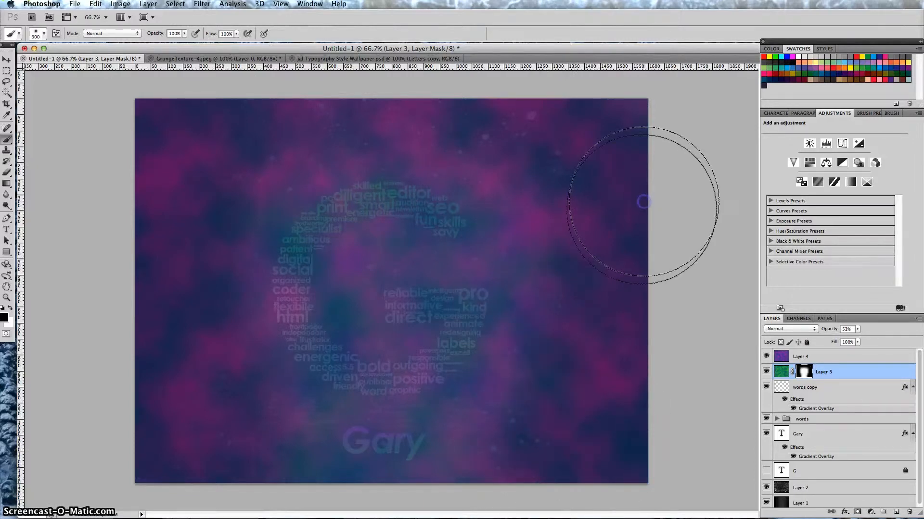
drag(616, 277, 529, 458)
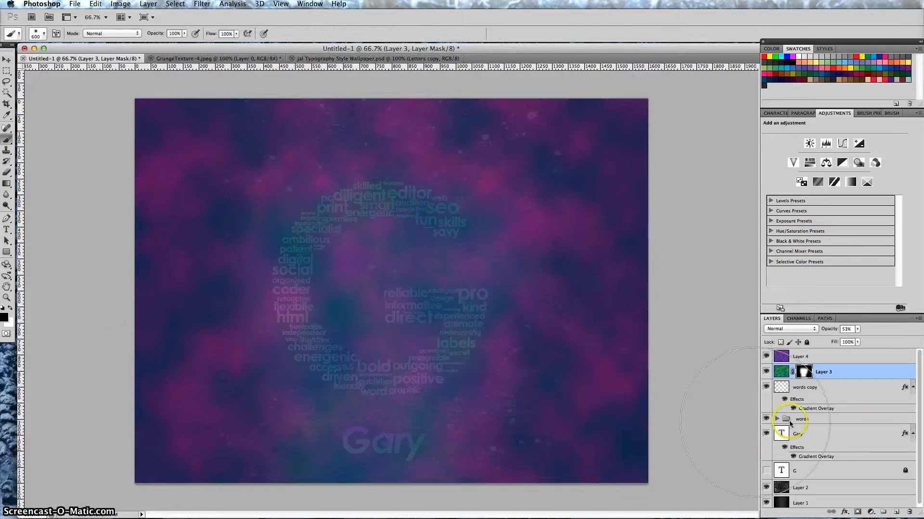
- Add a layer mask to Layer 4 and paint black around the canvas edges to hide the magenta clouds outside the G
click(859, 359)
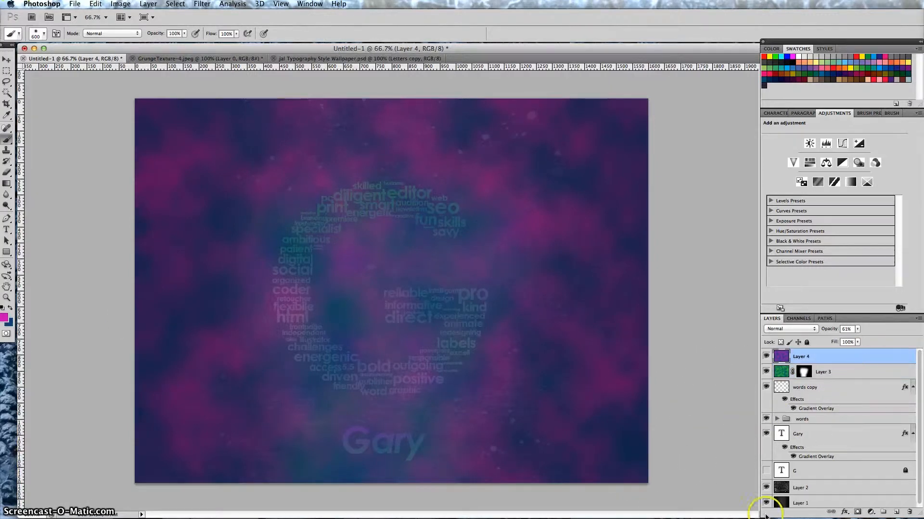
click(858, 513)
mouse_move(606, 371)
mouse_down()
mouse_move(538, 482)
mouse_move(652, 233)
mouse_move(592, 106)
mouse_move(457, 76)
mouse_move(270, 60)
mouse_move(172, 114)
mouse_move(157, 151)
mouse_move(146, 309)
mouse_move(169, 462)
mouse_move(190, 489)
mouse_move(144, 420)
mouse_move(137, 350)
mouse_up()
mouse_move(581, 258)
mouse_down()
mouse_move(616, 264)
mouse_move(567, 472)
mouse_move(525, 490)
mouse_move(361, 495)
mouse_up()
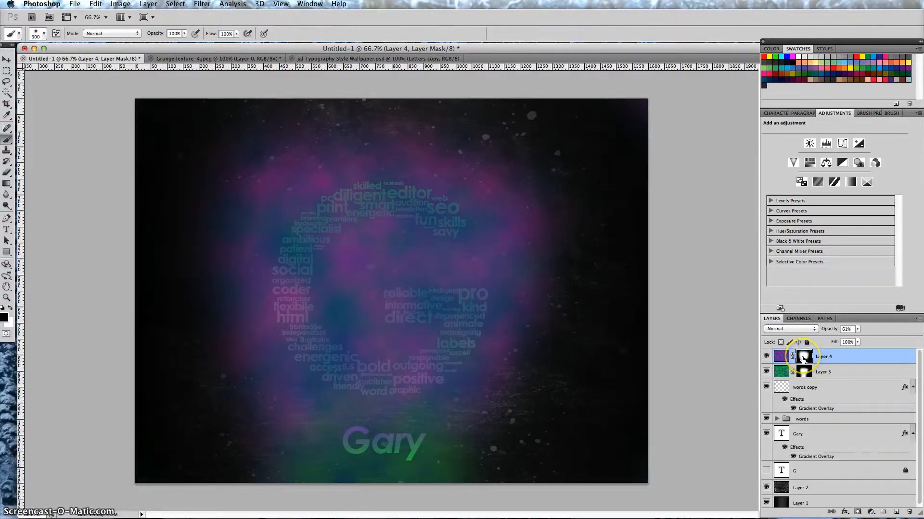
- Paint black on the masks of Layer 4 and Layer 3 to clear the remaining clouds around the name beneath the G
mouse_move(337, 499)
mouse_down()
mouse_move(432, 496)
mouse_move(310, 489)
mouse_move(261, 471)
mouse_move(268, 483)
mouse_up()
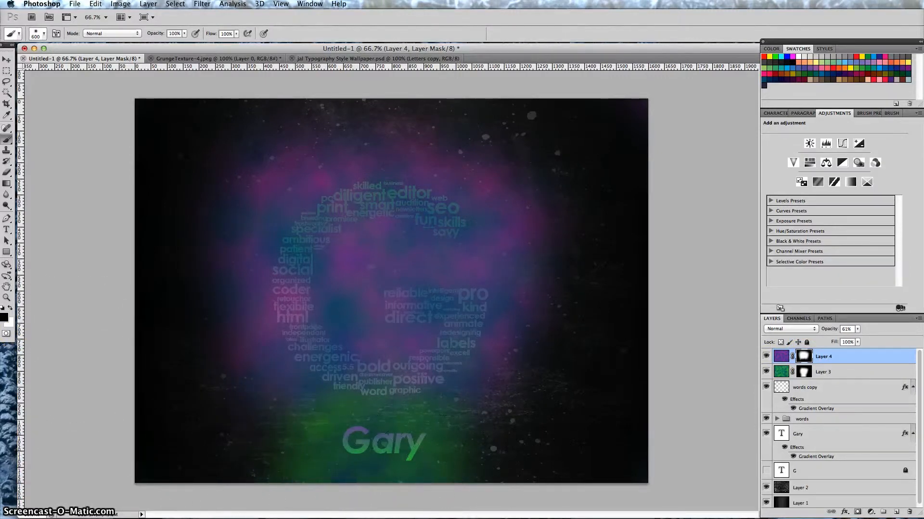
click(804, 373)
mouse_move(257, 470)
mouse_down()
mouse_move(330, 487)
mouse_move(478, 488)
mouse_move(309, 495)
mouse_move(238, 462)
mouse_move(191, 409)
mouse_move(209, 447)
mouse_move(304, 490)
mouse_move(421, 496)
mouse_move(513, 477)
mouse_move(592, 367)
mouse_up()
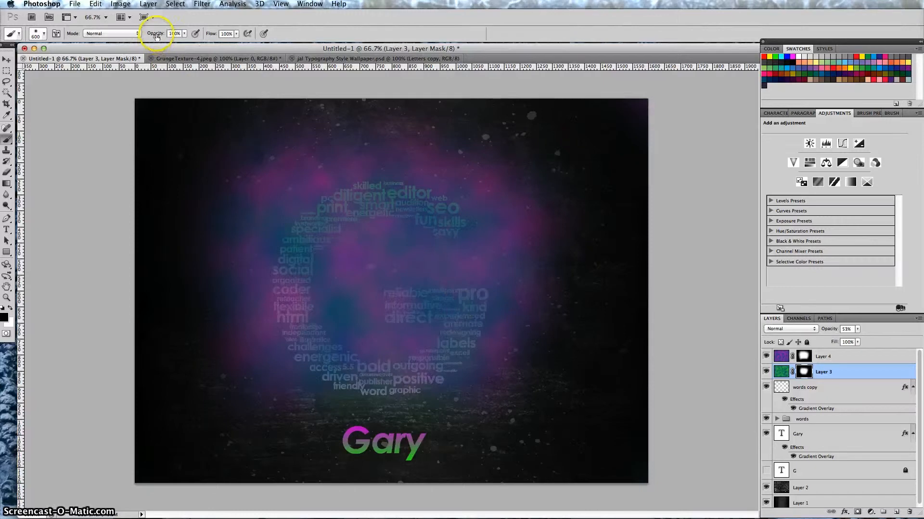
- Set the brush opacity to 25% and softly fade the clouds over the G on the Layer 3 and Layer 4 masks
drag(117, 33, 119, 34)
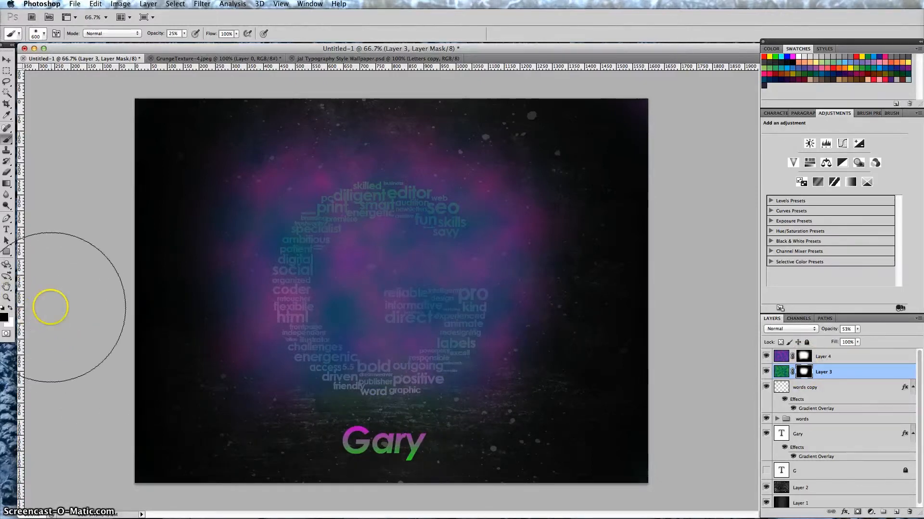
mouse_move(272, 374)
mouse_down()
mouse_move(430, 363)
mouse_move(459, 332)
mouse_move(299, 302)
mouse_move(457, 305)
mouse_move(595, 233)
mouse_move(350, 227)
mouse_move(268, 277)
mouse_move(540, 192)
mouse_move(398, 145)
mouse_move(240, 321)
mouse_move(404, 383)
mouse_move(552, 295)
mouse_move(501, 215)
mouse_up()
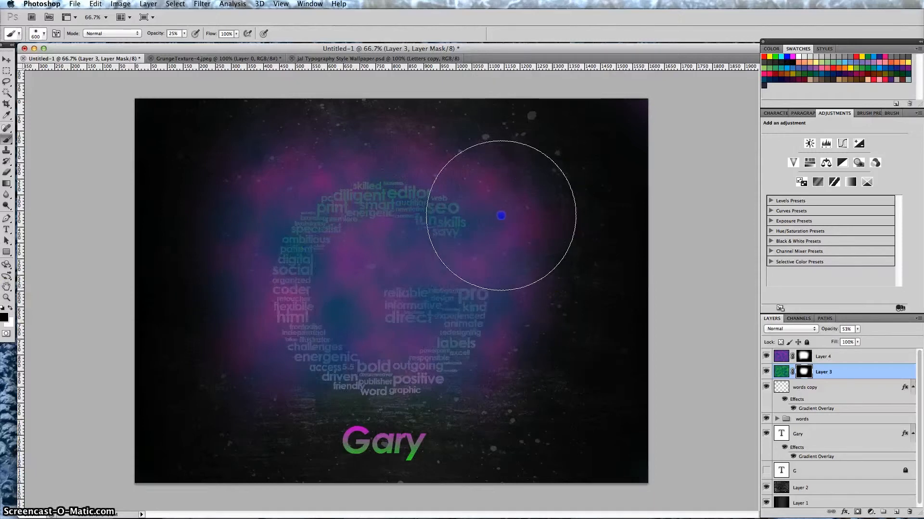
click(804, 357)
mouse_move(373, 297)
mouse_down()
mouse_move(481, 244)
mouse_move(325, 203)
mouse_move(274, 327)
mouse_move(509, 366)
mouse_move(509, 236)
mouse_move(295, 172)
mouse_move(241, 267)
mouse_move(351, 389)
mouse_move(459, 372)
mouse_move(499, 209)
mouse_move(344, 203)
mouse_move(302, 357)
mouse_move(406, 419)
mouse_up()
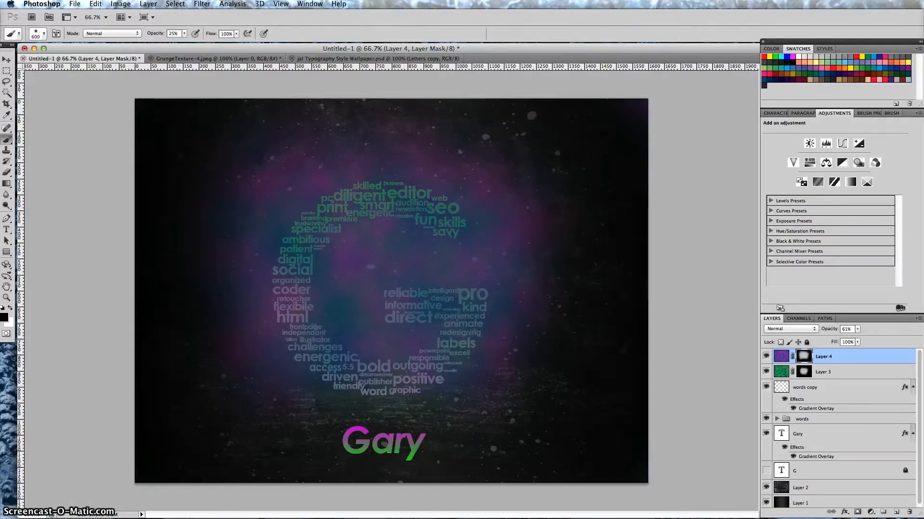
- Reduce the brush to 150 px and paint along the words of the G on both cloud layer masks to reveal them more
key(bracketleft)
key(bracketleft)
key(bracketleft)
key(bracketleft)
key(bracketleft)
key(bracketleft)
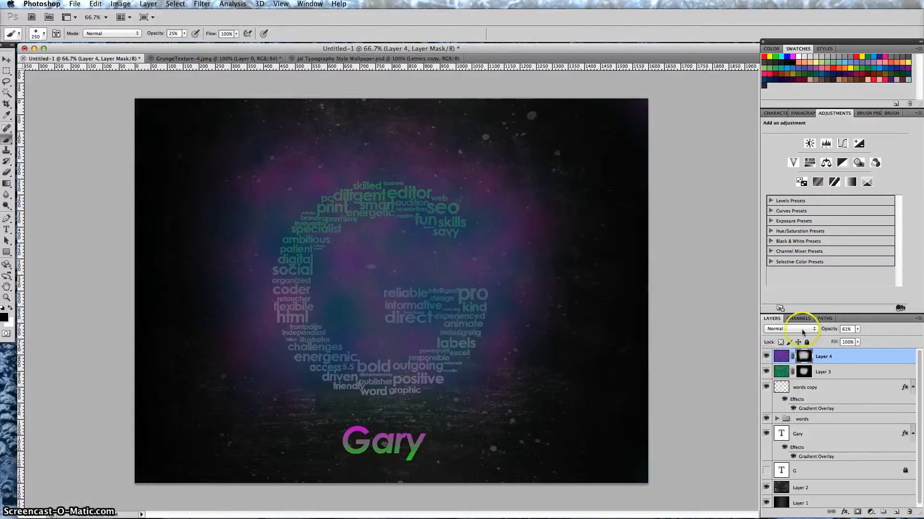
click(803, 358)
key(bracketleft)
key(bracketleft)
key(bracketleft)
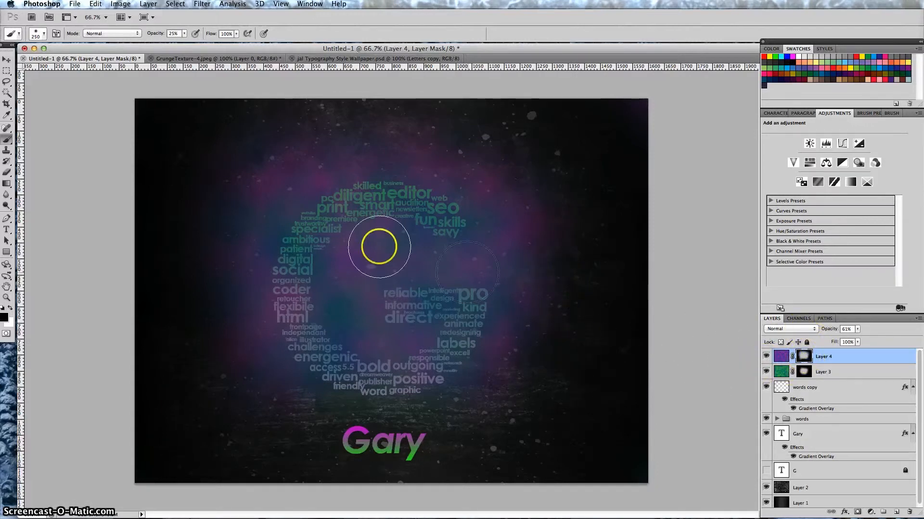
mouse_move(444, 226)
mouse_down()
mouse_move(401, 202)
mouse_move(355, 203)
mouse_move(315, 228)
mouse_move(302, 251)
mouse_move(290, 291)
mouse_move(299, 327)
mouse_move(336, 369)
mouse_move(401, 377)
mouse_move(439, 365)
mouse_move(466, 311)
mouse_move(397, 307)
mouse_up()
click(804, 371)
mouse_move(446, 231)
mouse_down()
mouse_move(429, 207)
mouse_move(362, 204)
mouse_move(308, 239)
mouse_move(299, 330)
mouse_move(349, 370)
mouse_move(418, 364)
mouse_move(462, 320)
mouse_move(447, 308)
mouse_move(401, 311)
mouse_move(581, 336)
mouse_up()
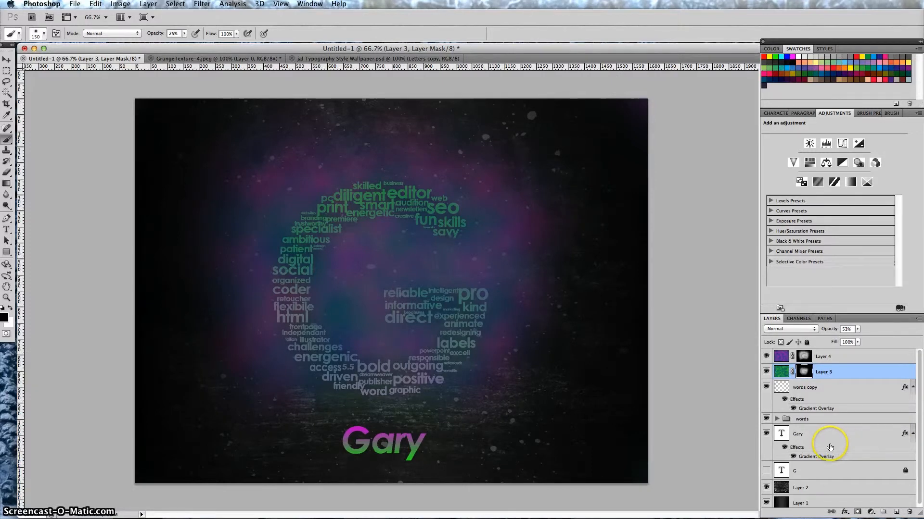
- Add a drop shadow to the words copy layer and set its distance to 34 px
click(837, 389)
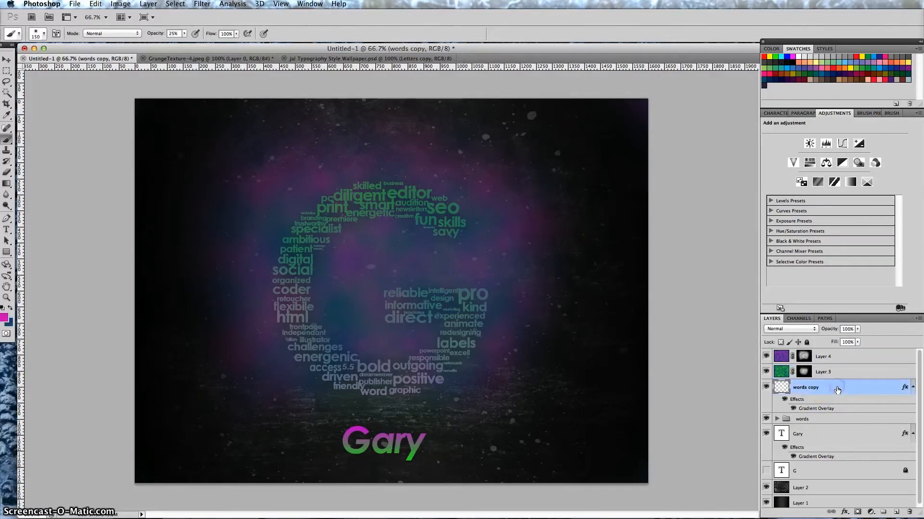
double_click(836, 389)
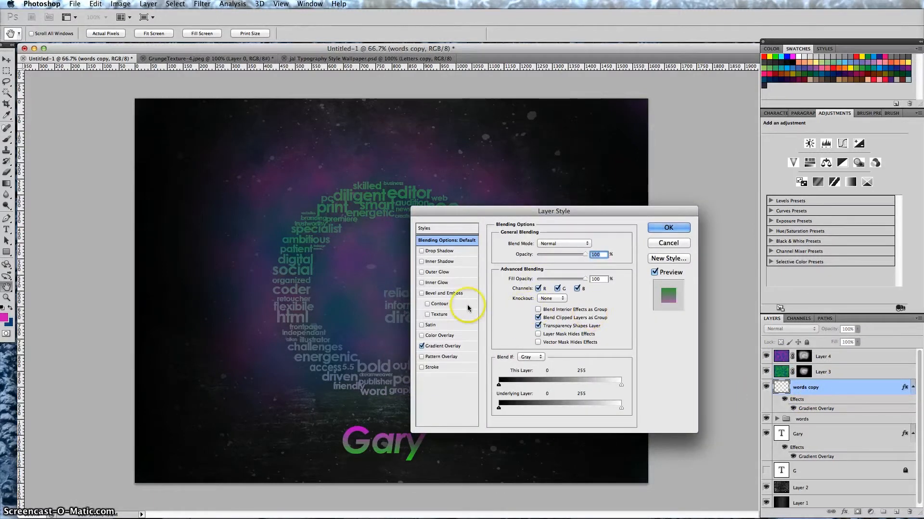
click(447, 250)
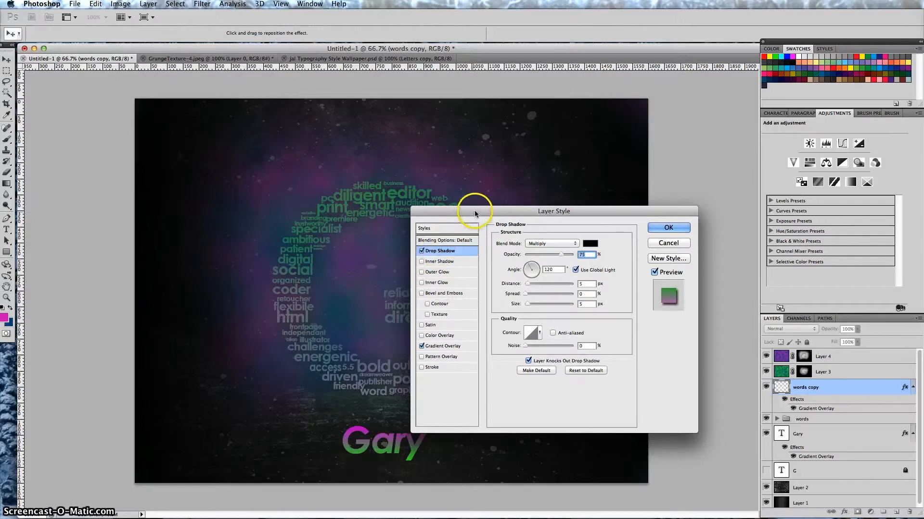
drag(472, 210, 558, 204)
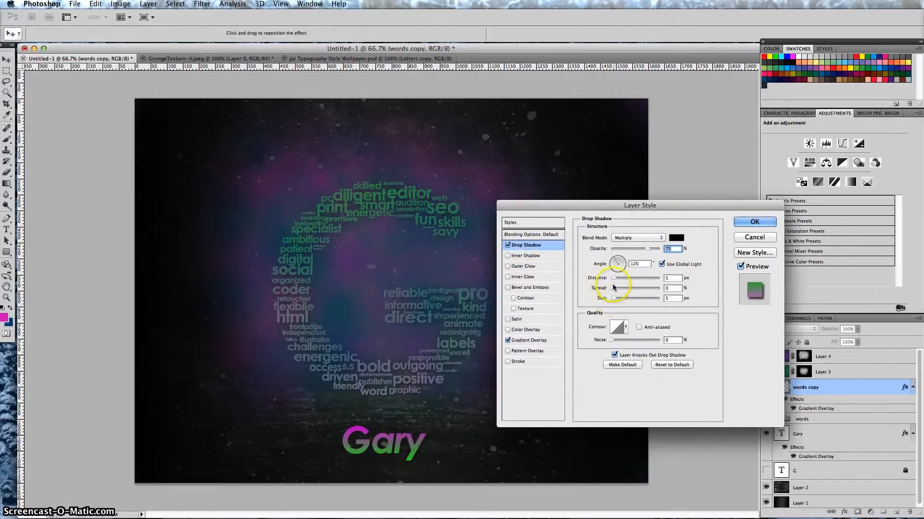
drag(613, 278, 622, 280)
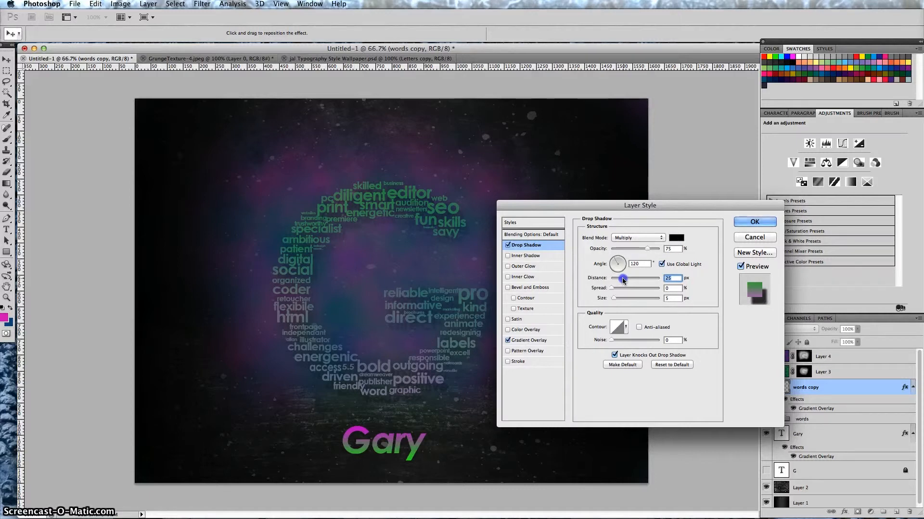
drag(628, 281, 629, 281)
drag(629, 281, 628, 281)
- Set the words copy layer's drop shadow to 1 px size and 100% opacity, and apply the layer style
click(614, 299)
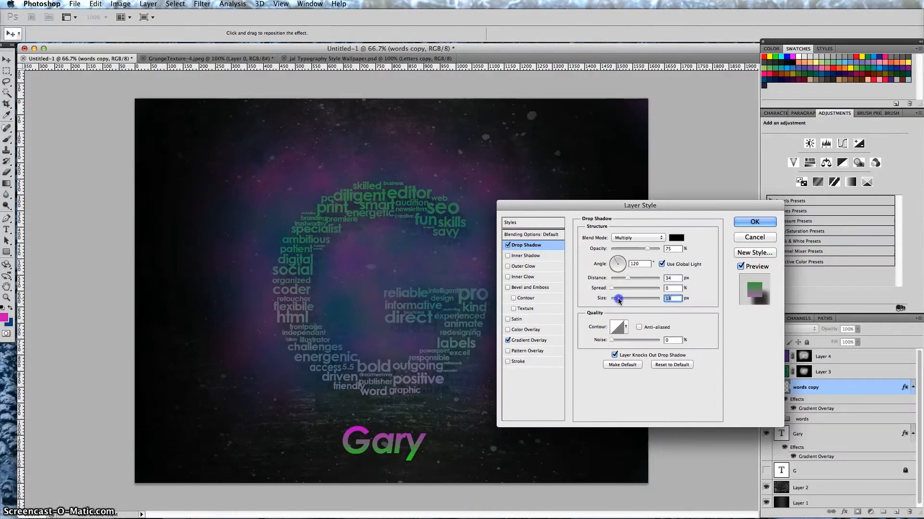
drag(613, 301, 612, 300)
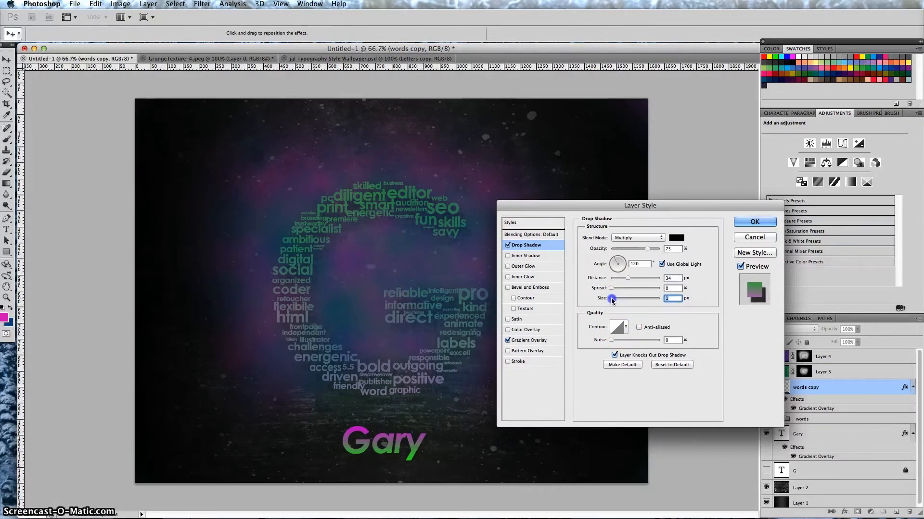
drag(647, 248, 663, 250)
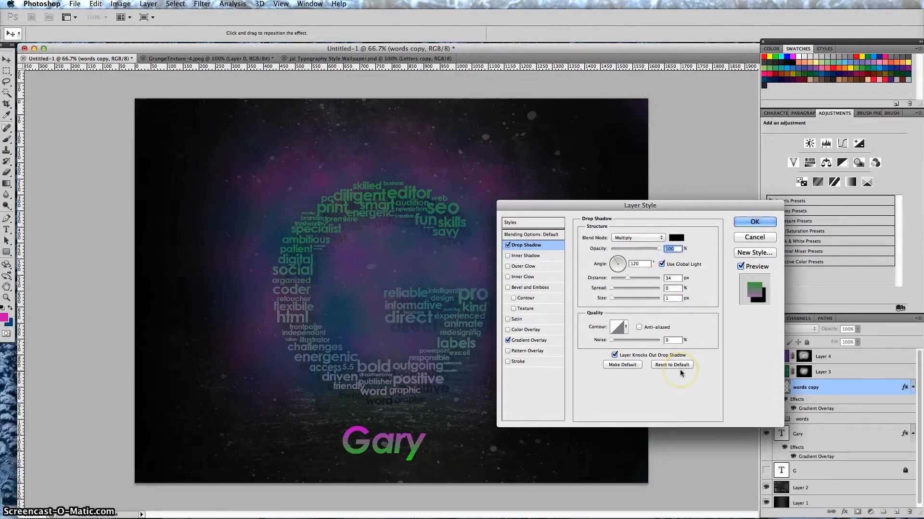
click(770, 224)
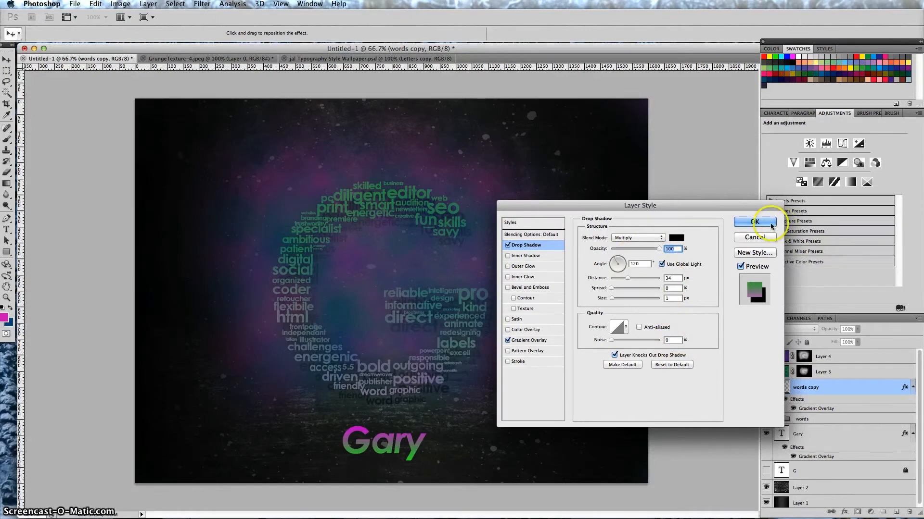
key(b)
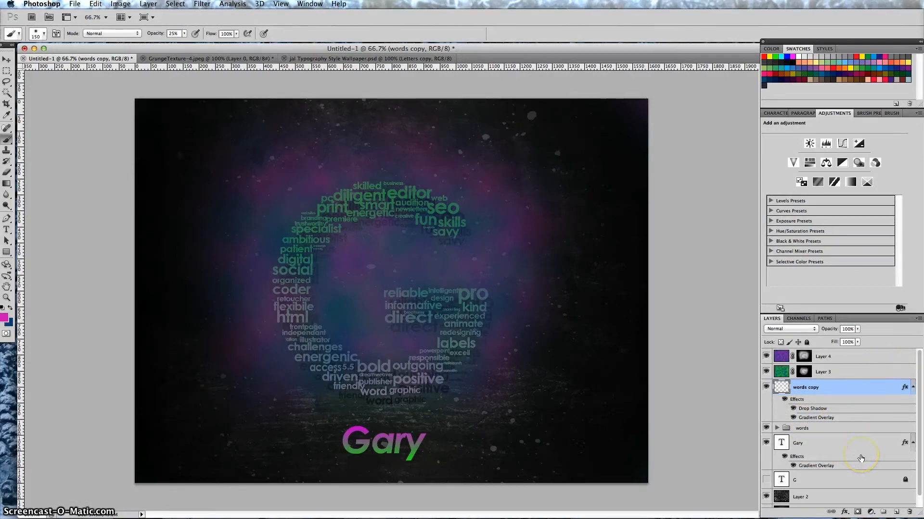
- Copy the drop shadow effect from the words copy layer to the name text layer beneath the G
click(771, 479)
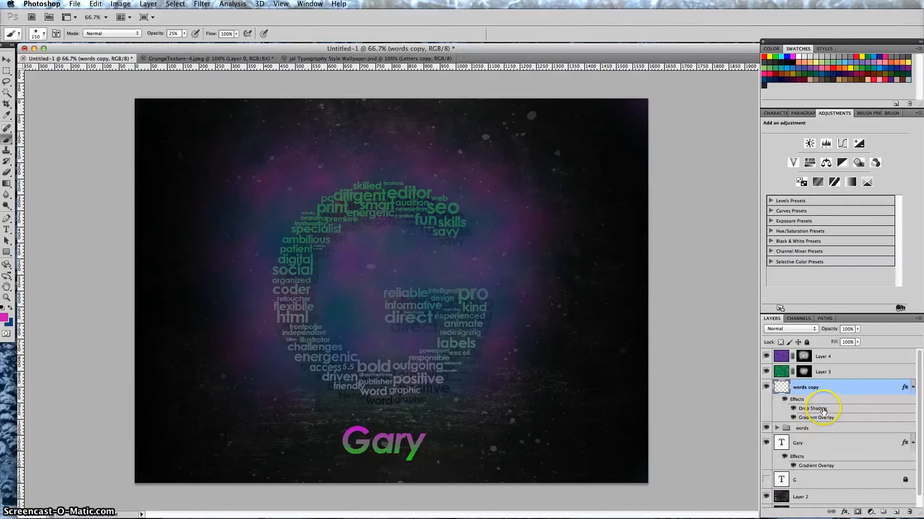
click(808, 410)
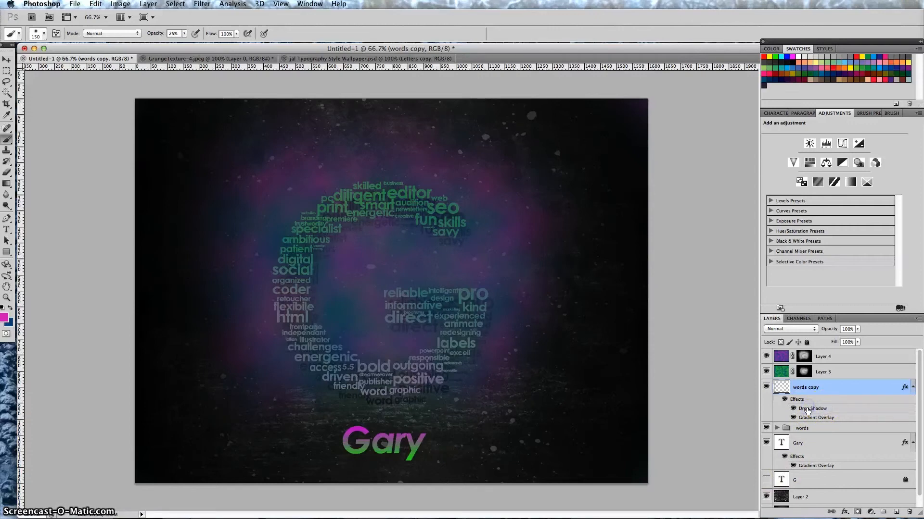
drag(810, 412, 820, 459)
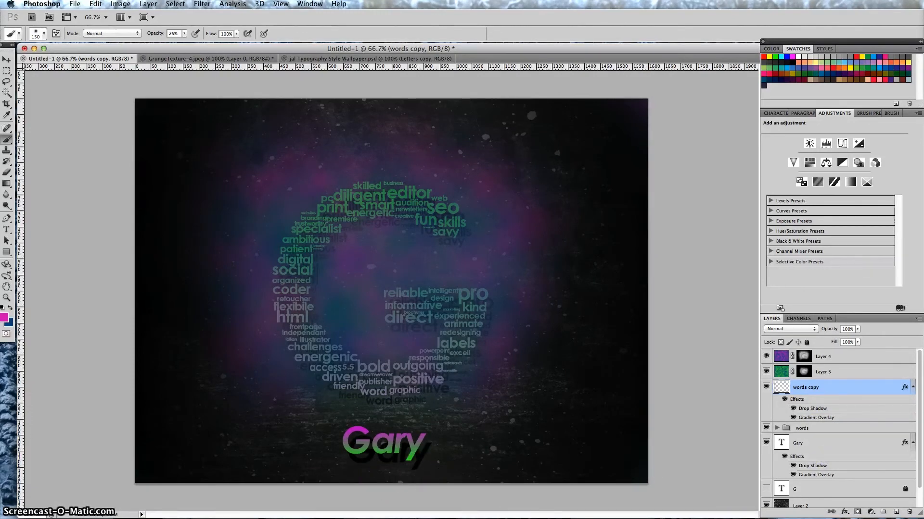
- Make the Layer 3 mask the active editing target
click(823, 372)
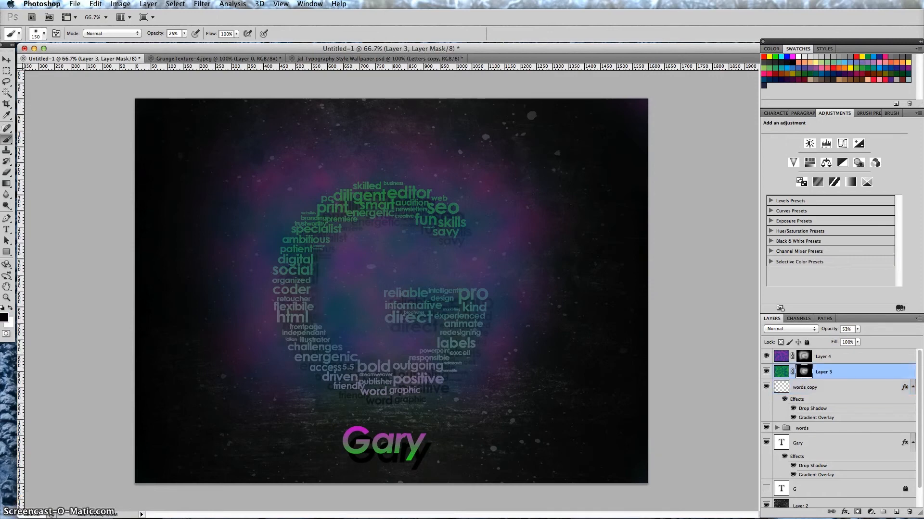